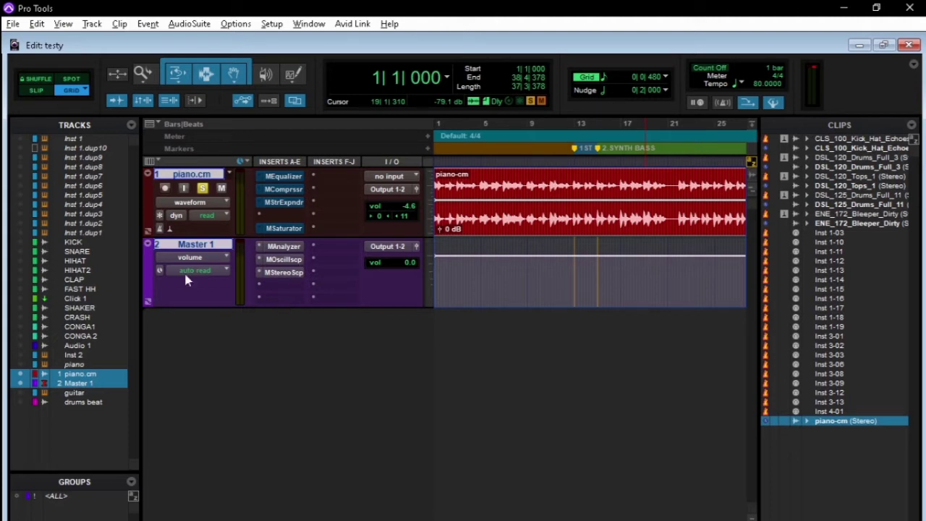
Browse the MeldaProduction multichannel plug-ins offered for the empty fourth insert on the piano.cm track.
click(280, 221)
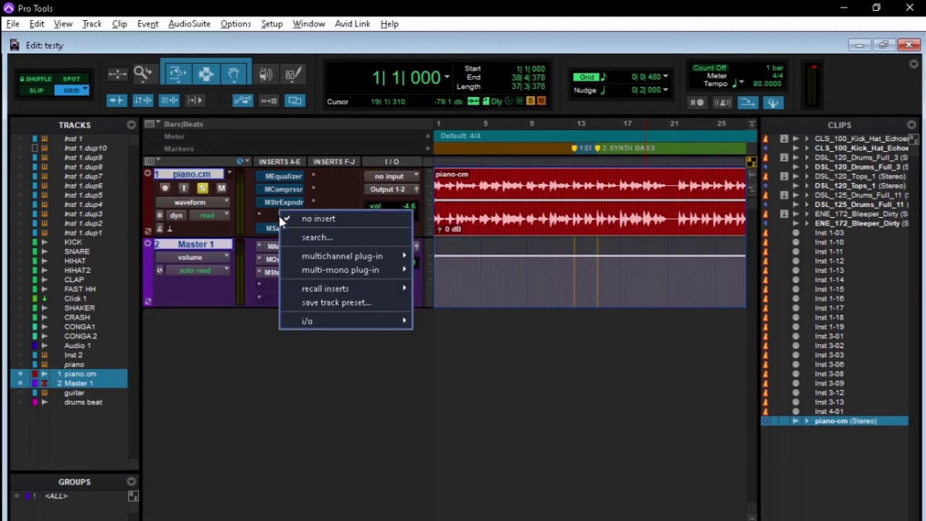
mouse_move(356, 257)
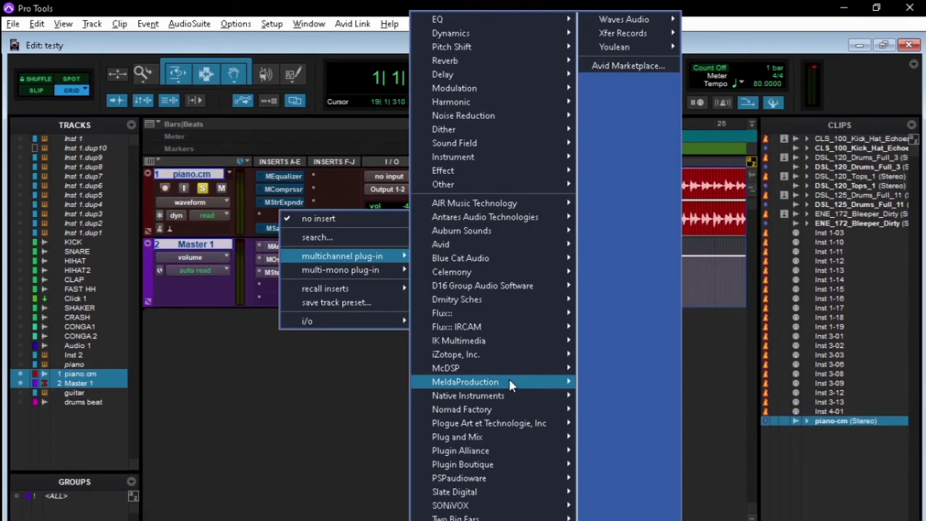
mouse_move(510, 383)
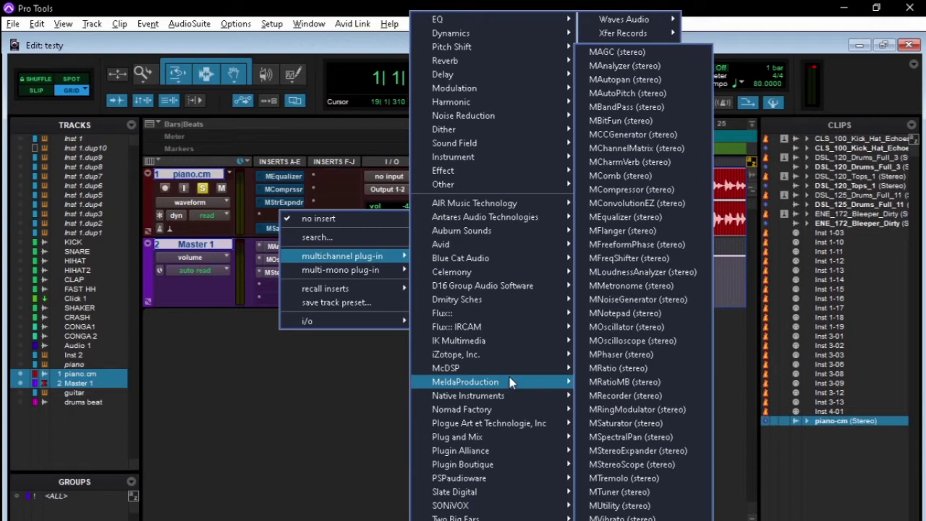
click(321, 388)
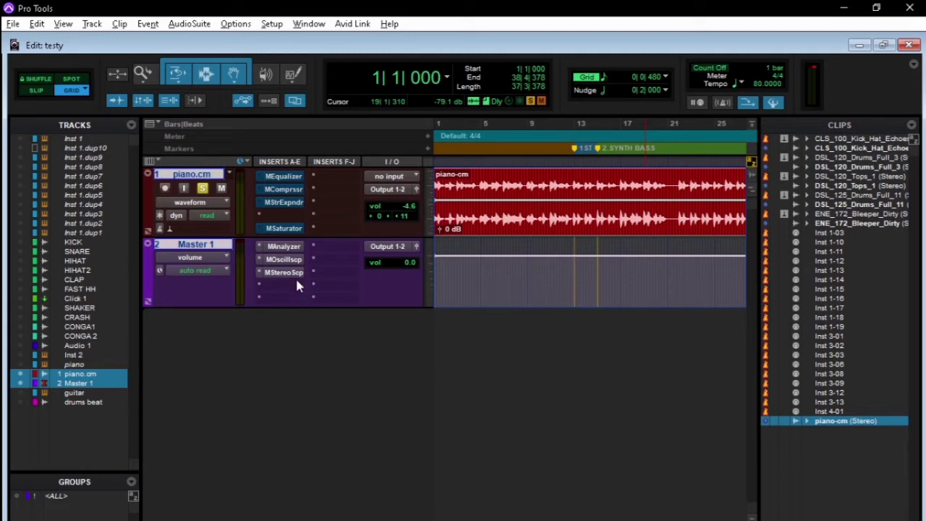
Open MEqualizer on the piano.cm track, move its window clear of the clips, and play the piano from the start.
click(287, 179)
drag(816, 116, 647, 85)
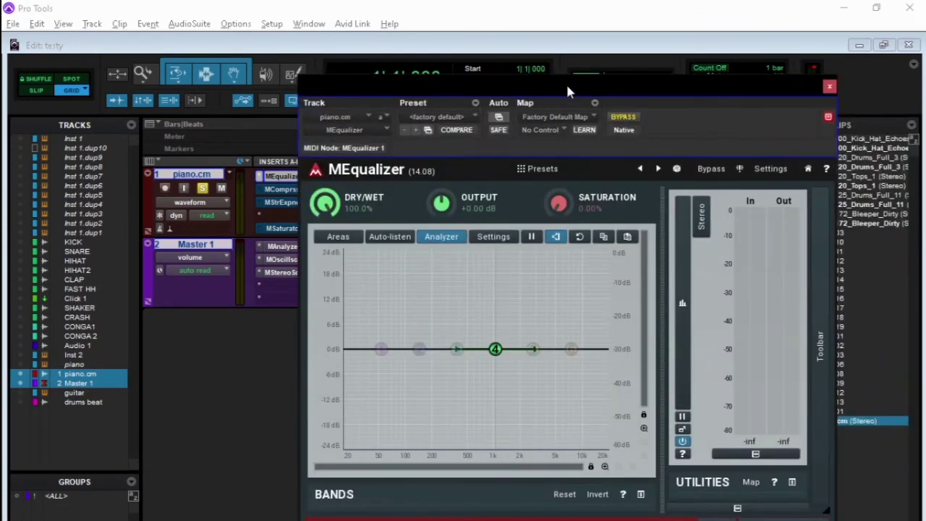
drag(583, 81, 146, 92)
drag(300, 112, 353, 98)
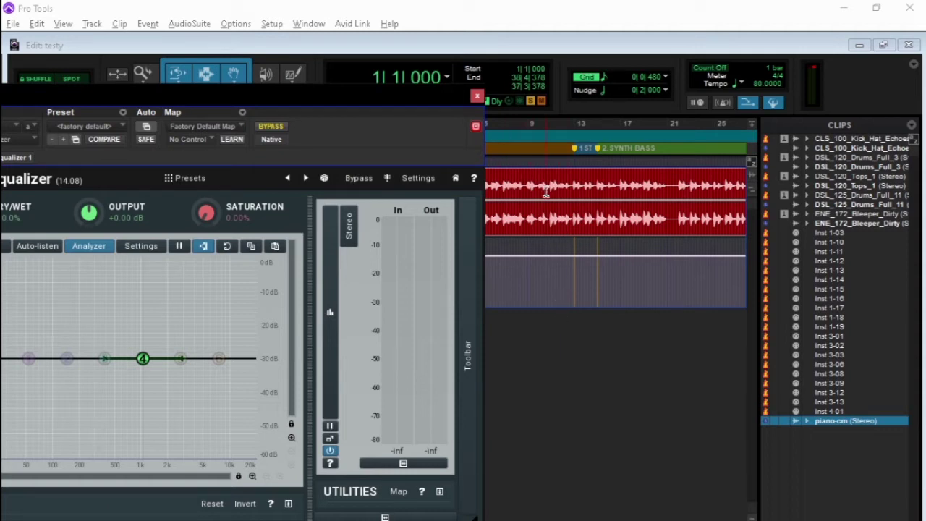
click(524, 186)
key(Return)
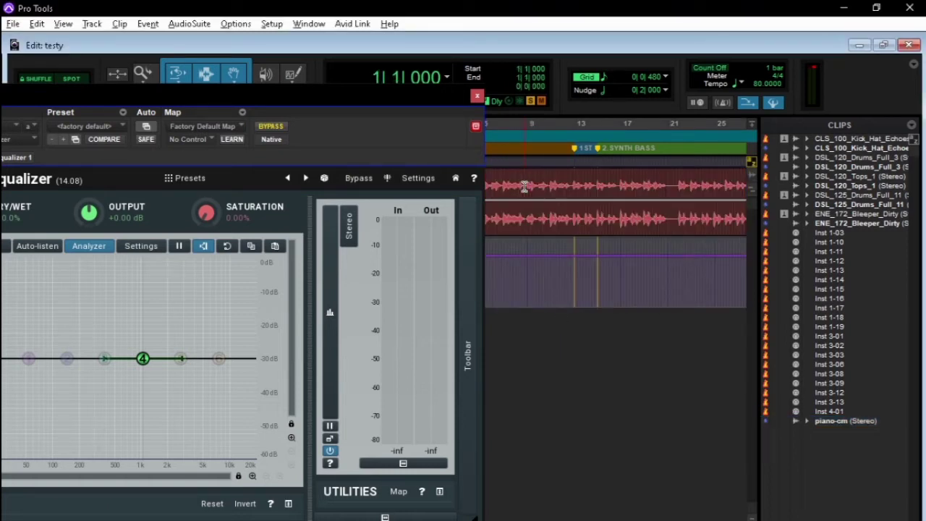
key(space)
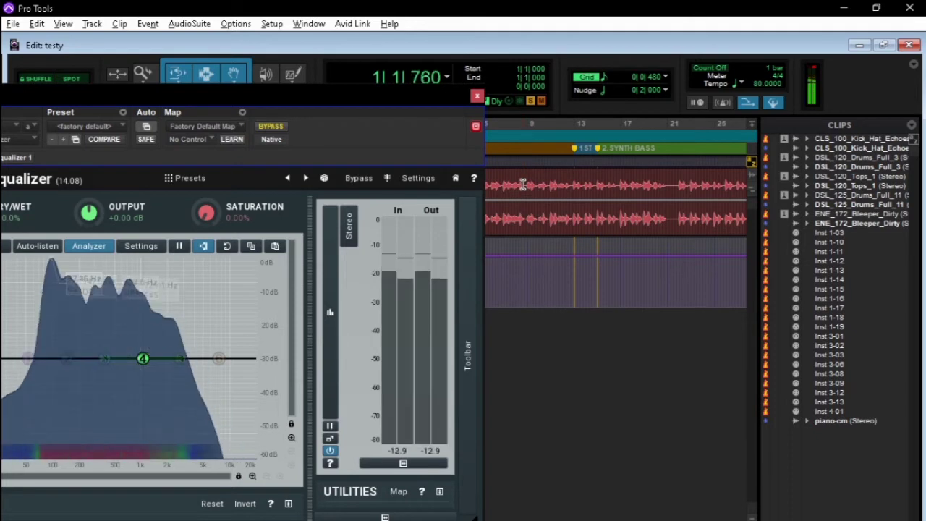
Cut the piano with MEqualizer band 4 about 5 dB near 300 Hz and band 5 about 8 dB near 4 kHz.
drag(276, 92, 454, 99)
drag(320, 364, 265, 396)
drag(359, 365, 372, 408)
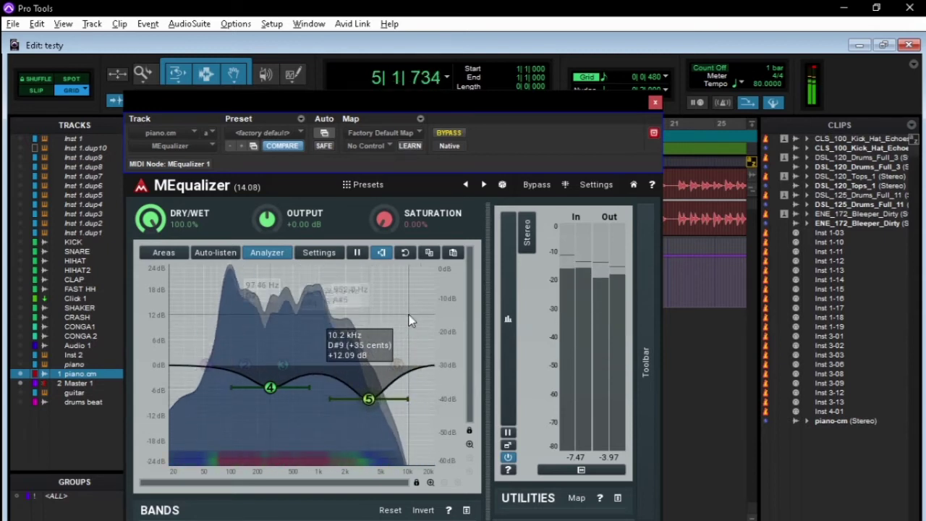
key(space)
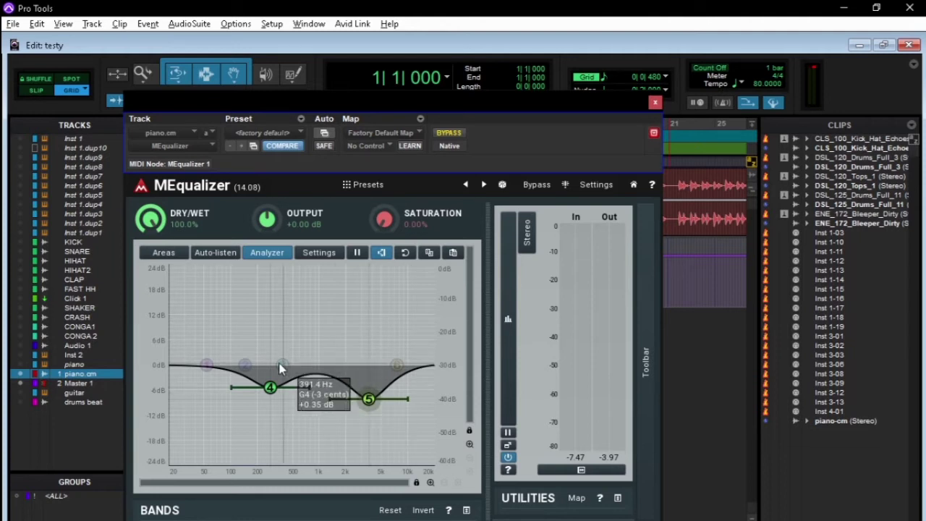
Boost MEqualizer band 1 about 4 dB near 70 Hz, reviewing its band settings, and audition the piano.
mouse_move(205, 363)
mouse_down()
mouse_move(215, 325)
mouse_move(222, 344)
mouse_move(211, 358)
mouse_up()
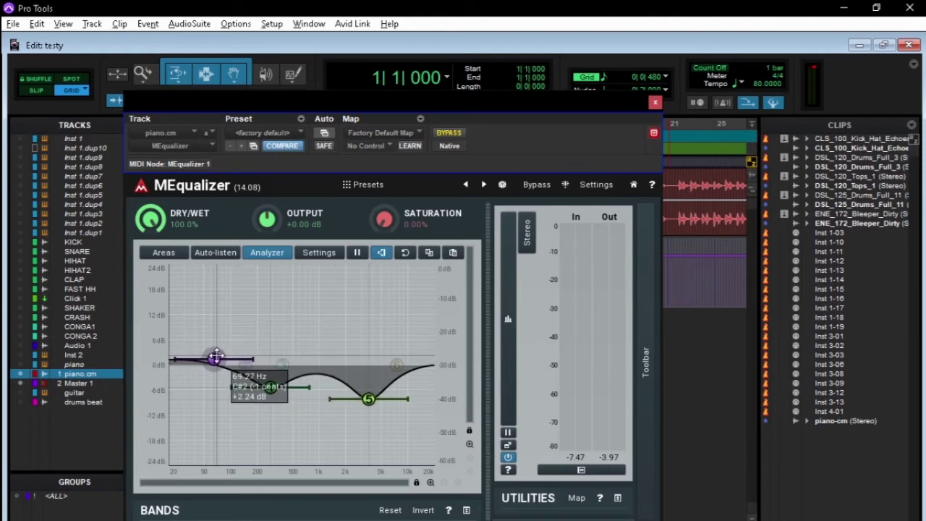
double_click(211, 357)
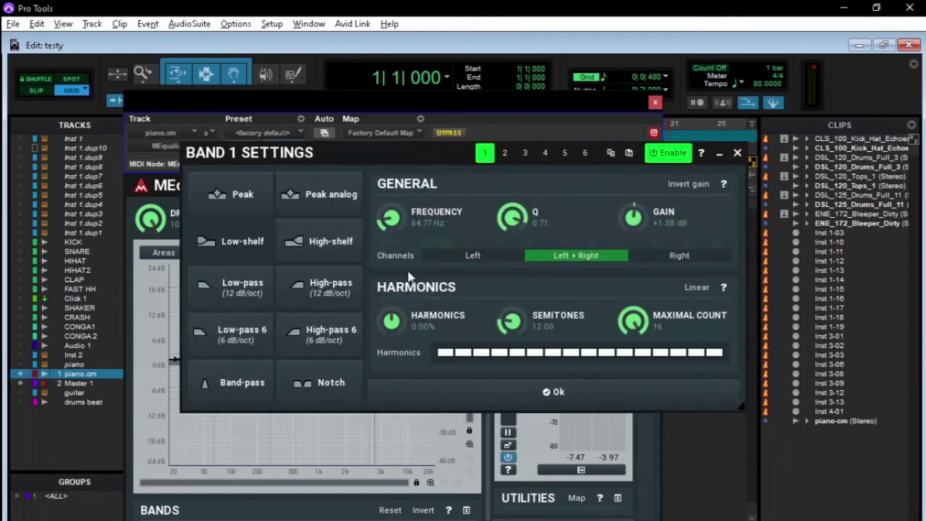
click(737, 153)
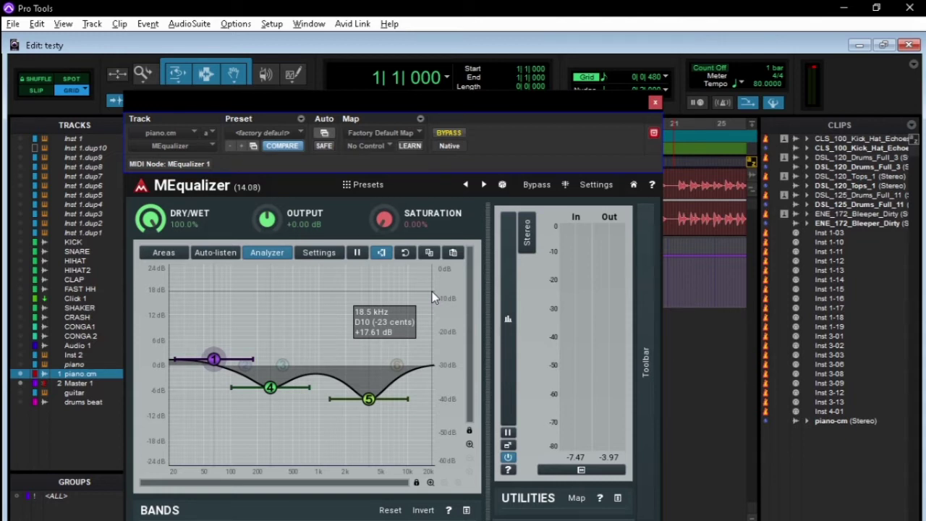
drag(211, 352, 213, 342)
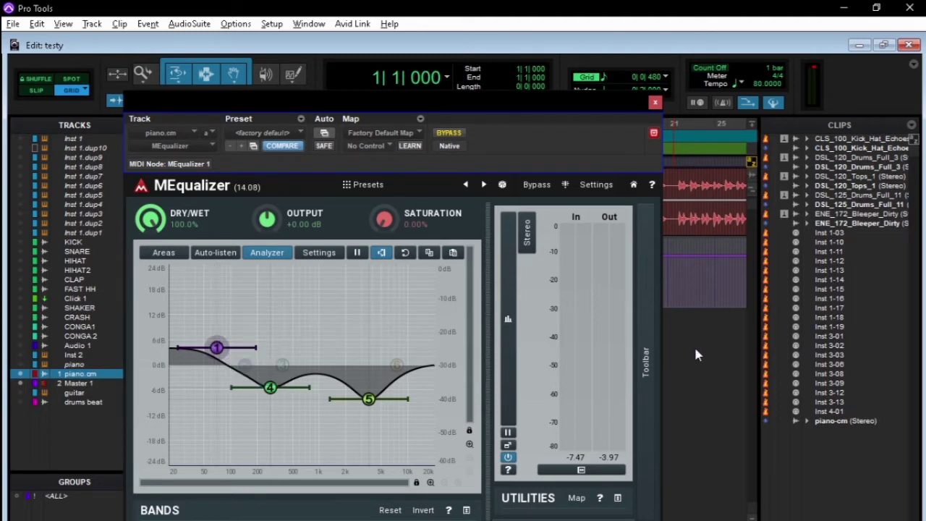
key(space)
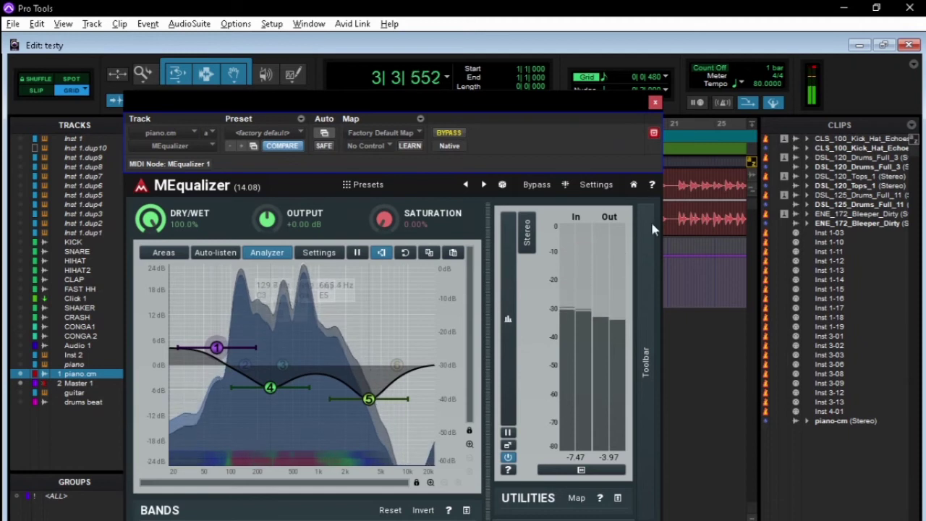
key(space)
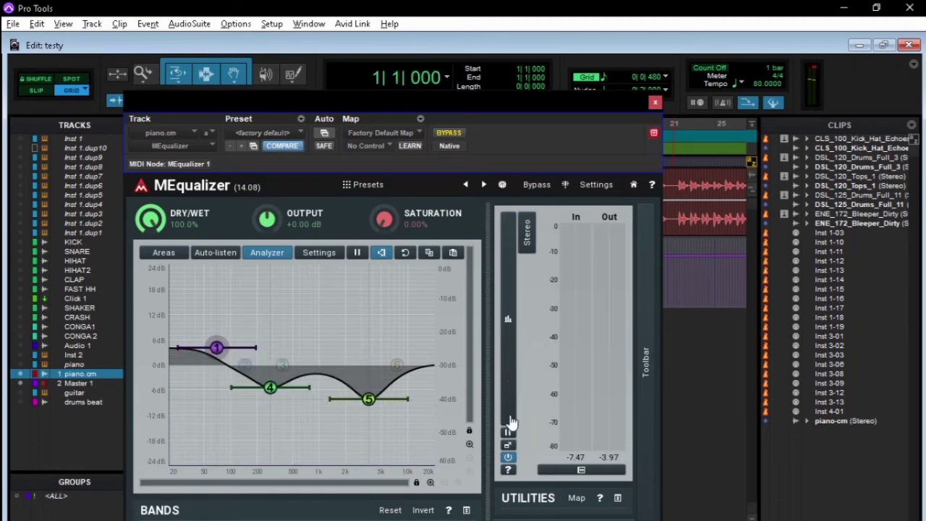
Show the stereo width meter in MEqualizer and close the equalizer window.
click(507, 444)
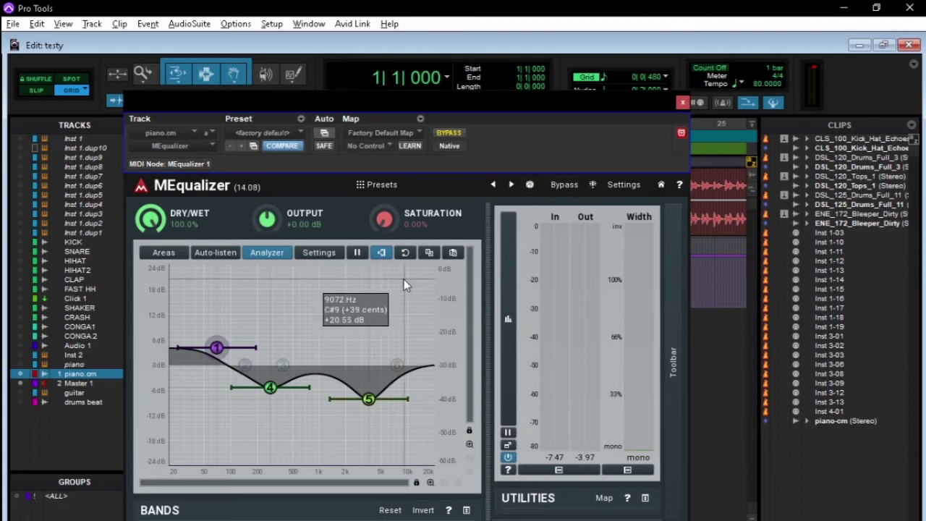
click(683, 102)
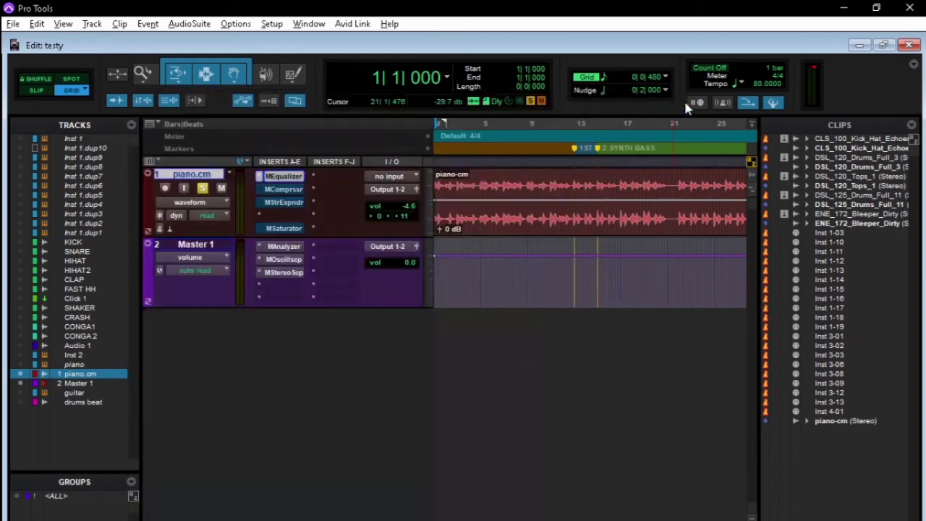
Set MCompressor on the piano.cm track to 0.21 ms attack and -25.2 dB threshold during playback, then close it.
click(287, 190)
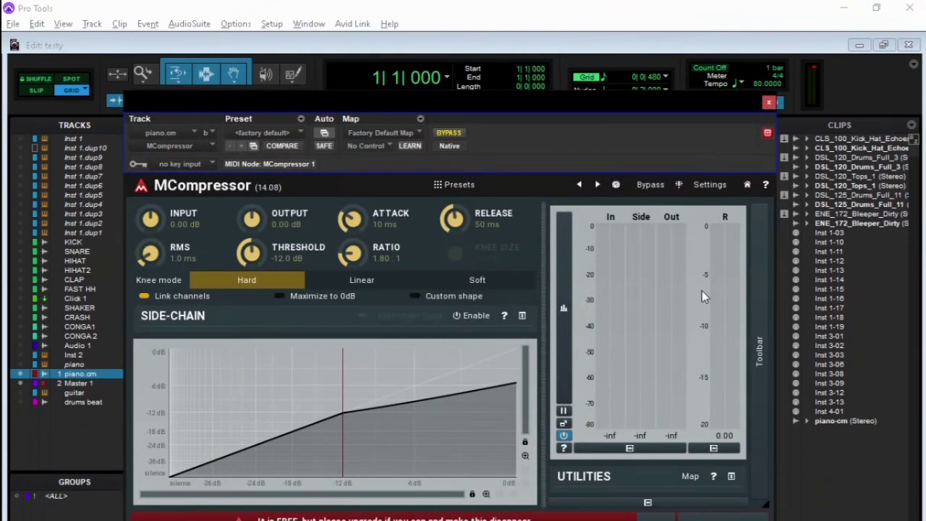
key(space)
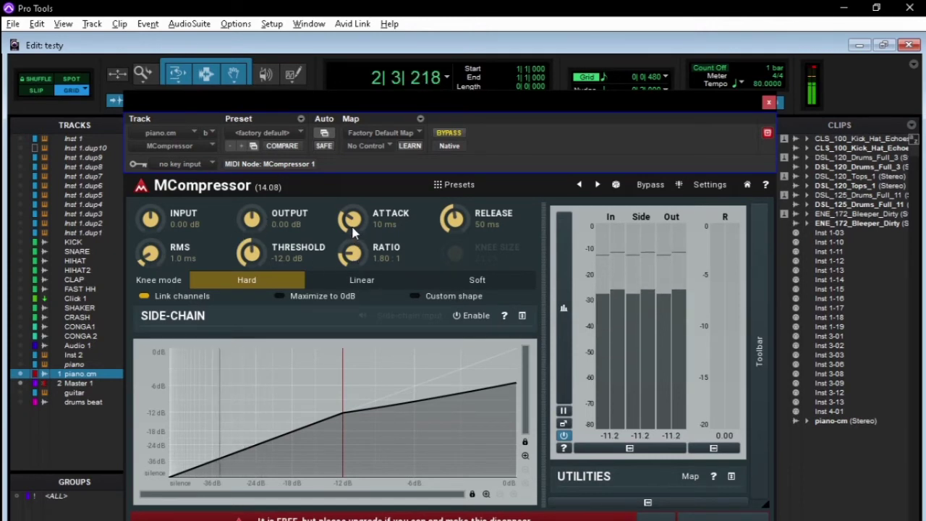
drag(347, 225, 396, 269)
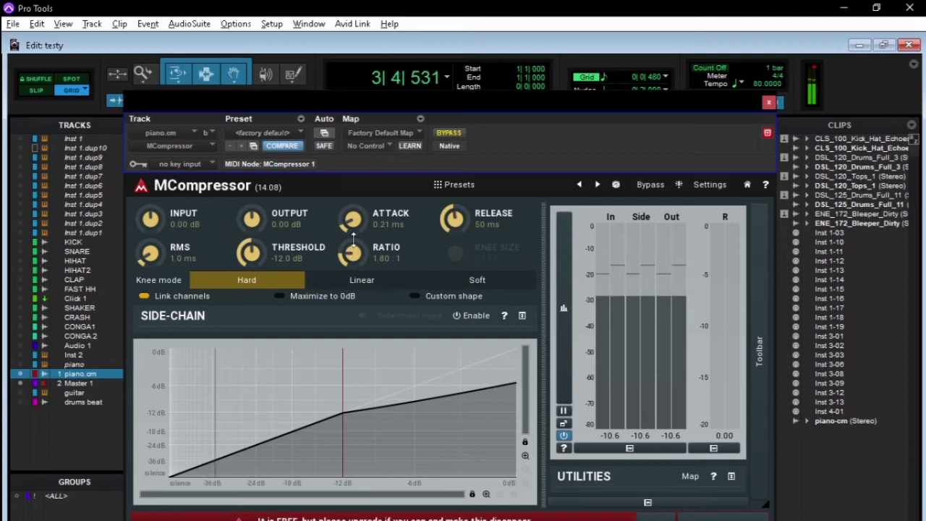
drag(251, 251, 250, 297)
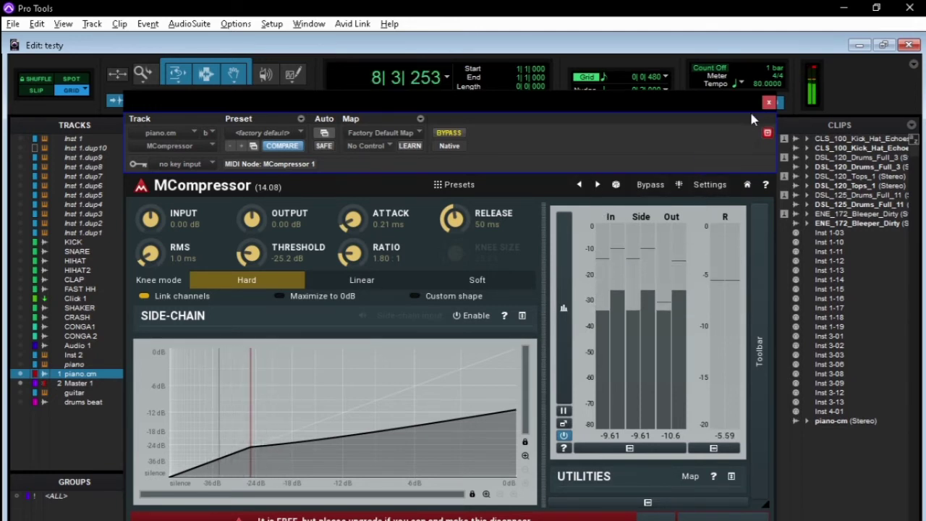
click(768, 103)
key(space)
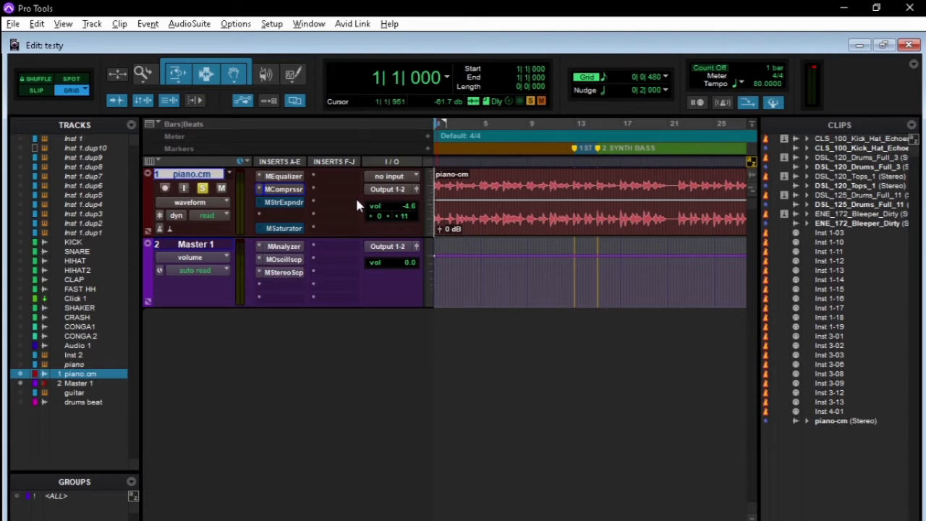
Open MStereoExpander on the piano.cm track, bypass it, and set its delay depth to 30.8%.
click(289, 208)
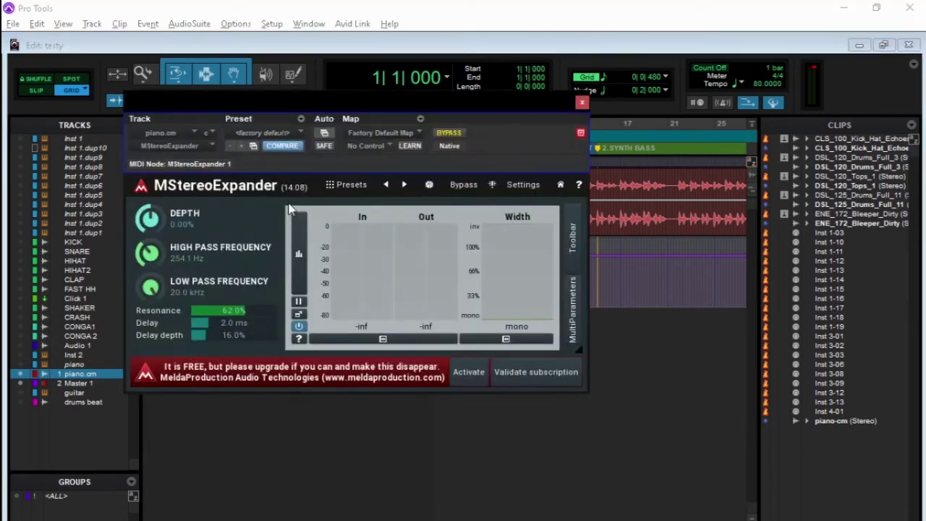
drag(447, 100, 688, 116)
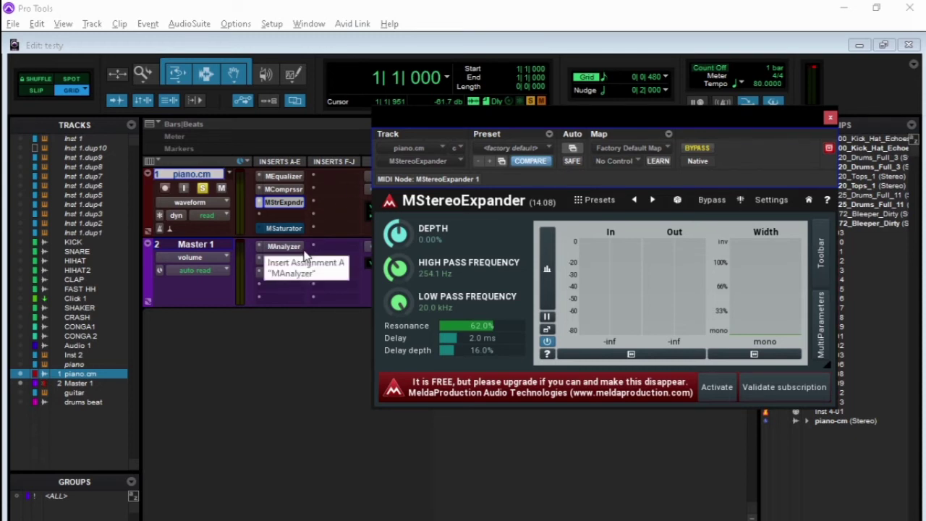
drag(498, 125, 631, 127)
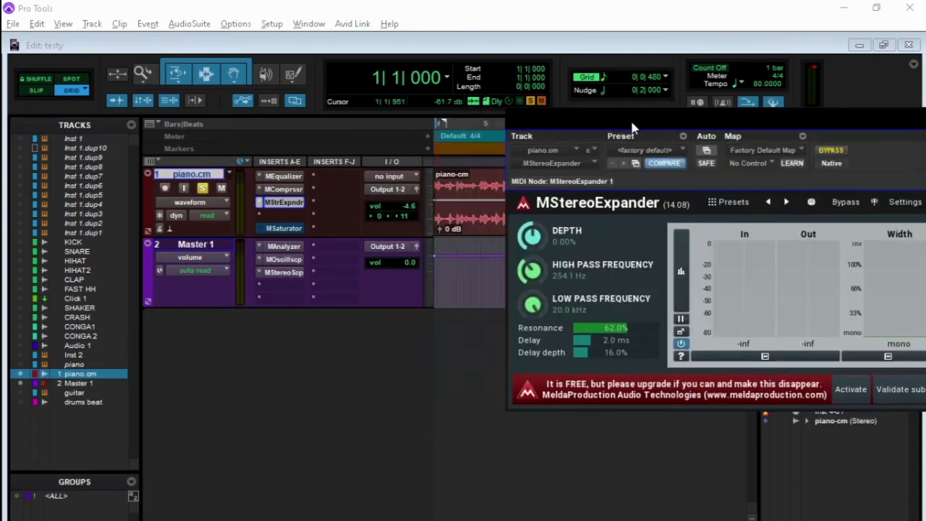
click(830, 151)
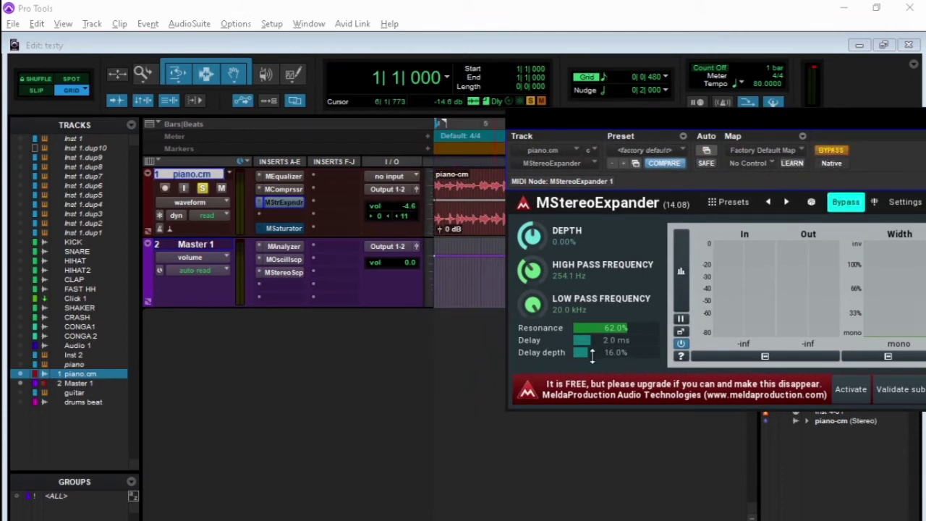
drag(591, 354, 591, 343)
Open MAnalyzer on the Master 1 track beside the stereo expander and move its window below the track inserts.
click(288, 247)
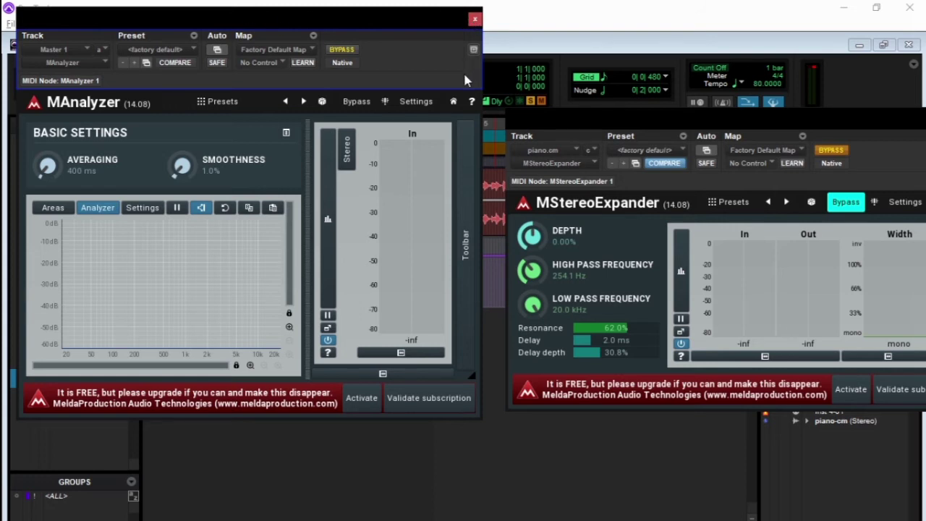
drag(452, 21, 394, 24)
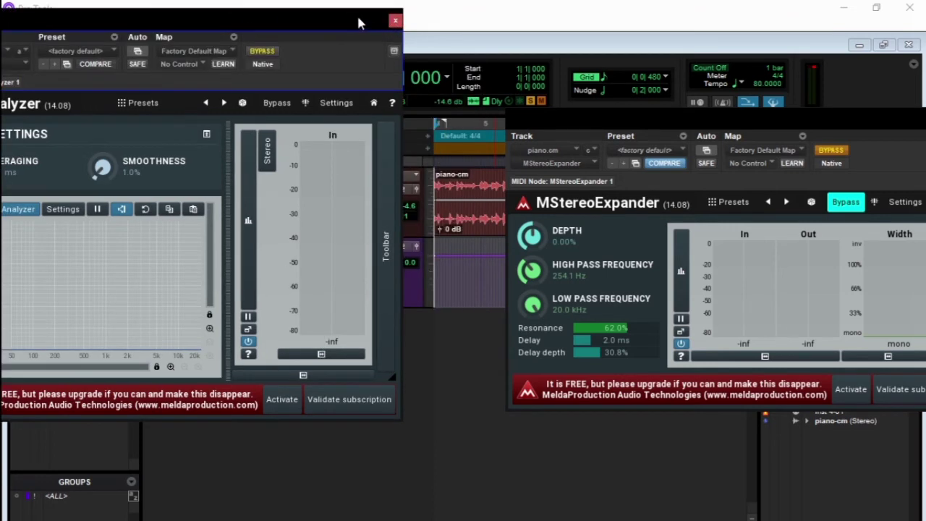
click(415, 24)
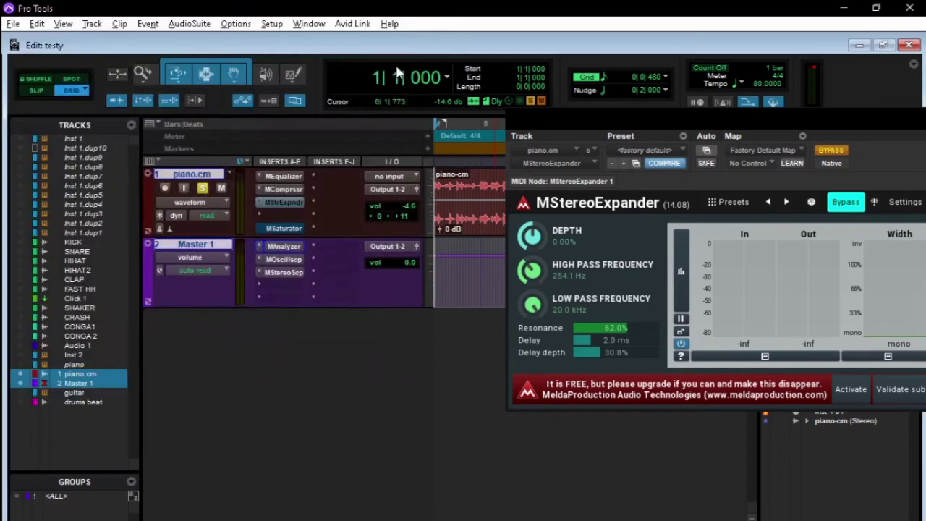
click(283, 247)
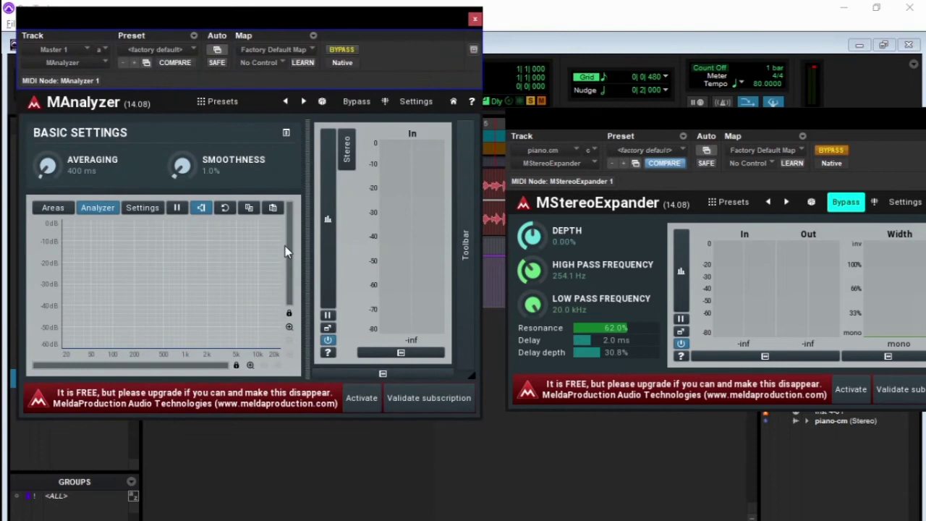
drag(368, 14, 373, 238)
click(285, 178)
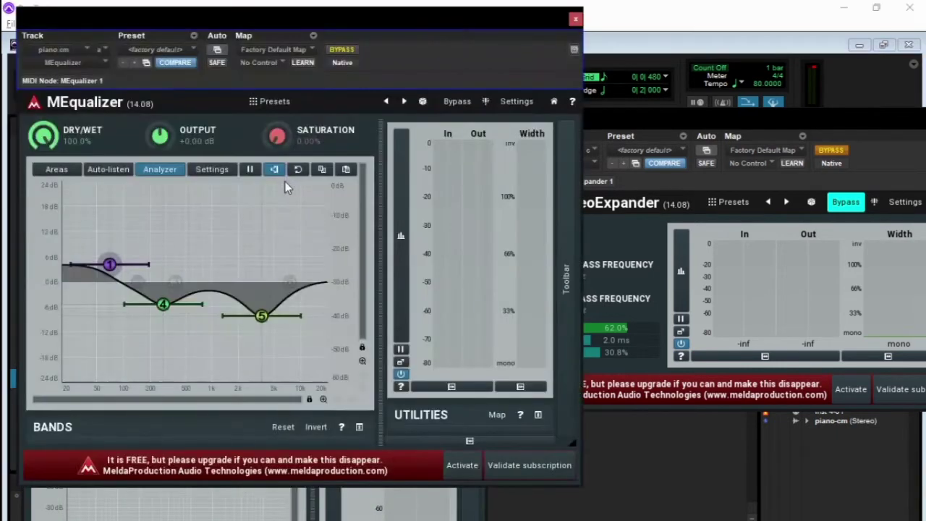
click(574, 19)
drag(435, 245, 406, 172)
drag(655, 131, 456, 128)
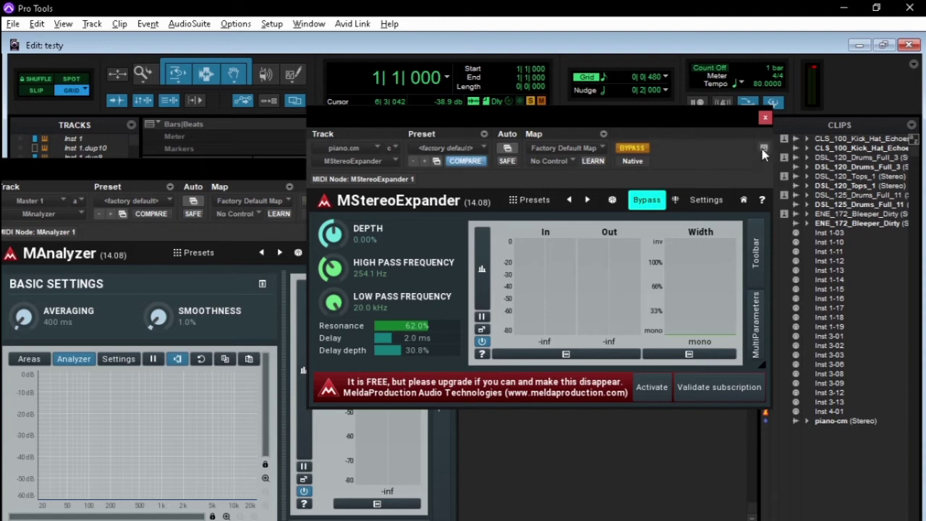
drag(677, 119, 828, 128)
drag(386, 179, 366, 249)
Review the MEqualizer and MCompressor inserts on the piano.cm track, then close all plug-in windows.
click(293, 182)
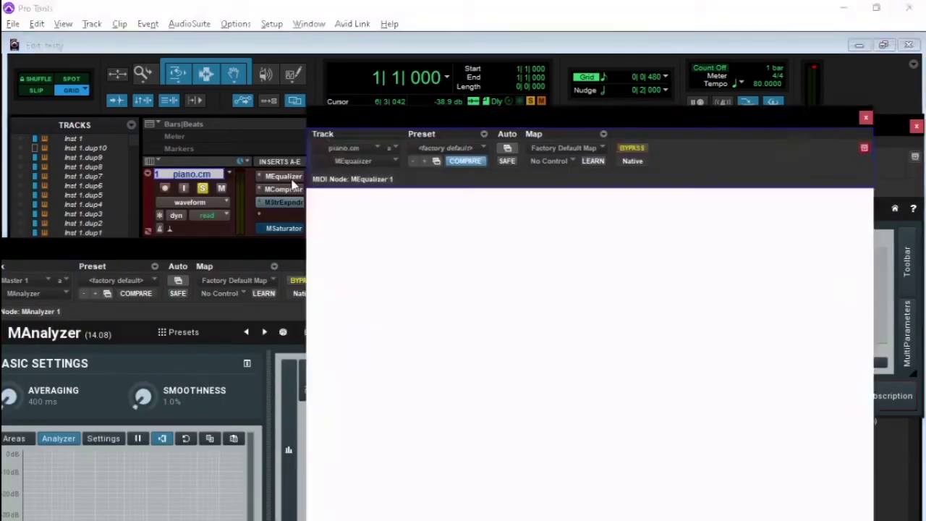
click(282, 203)
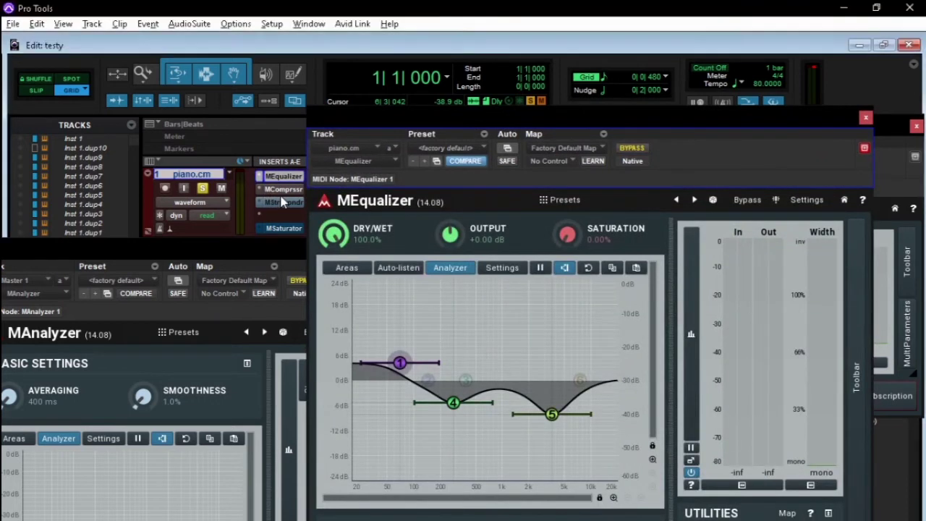
click(282, 189)
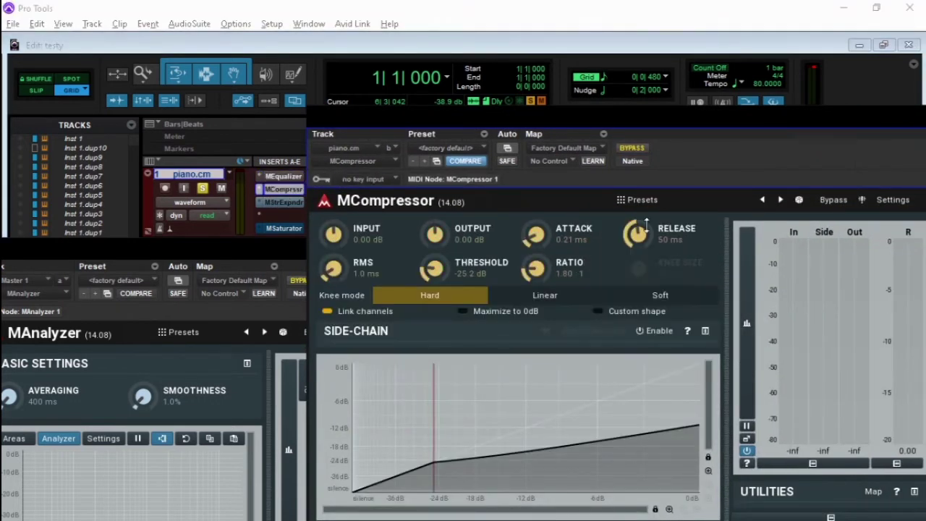
key(ctrl+alt+w)
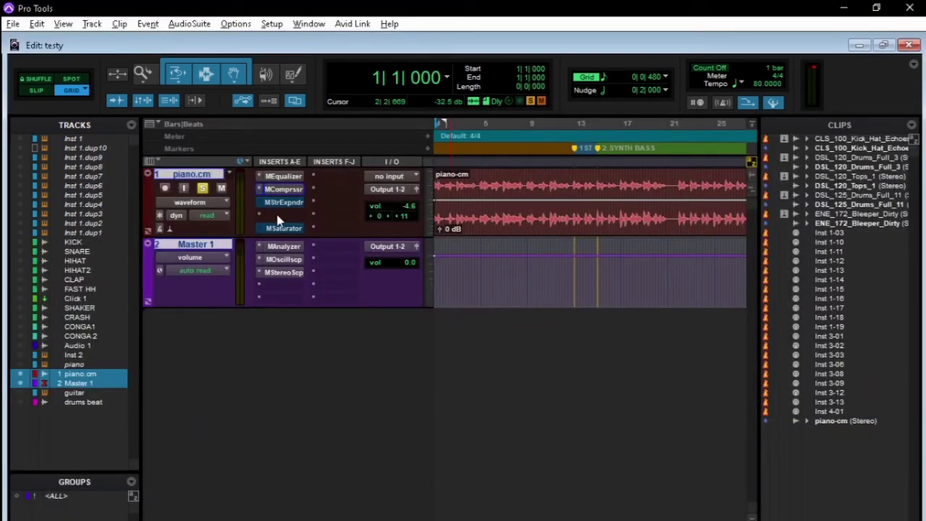
Open MStereoExpander on the piano.cm track, place it clear of the track inserts, and toggle its bypass off and on.
click(286, 202)
drag(373, 128, 744, 112)
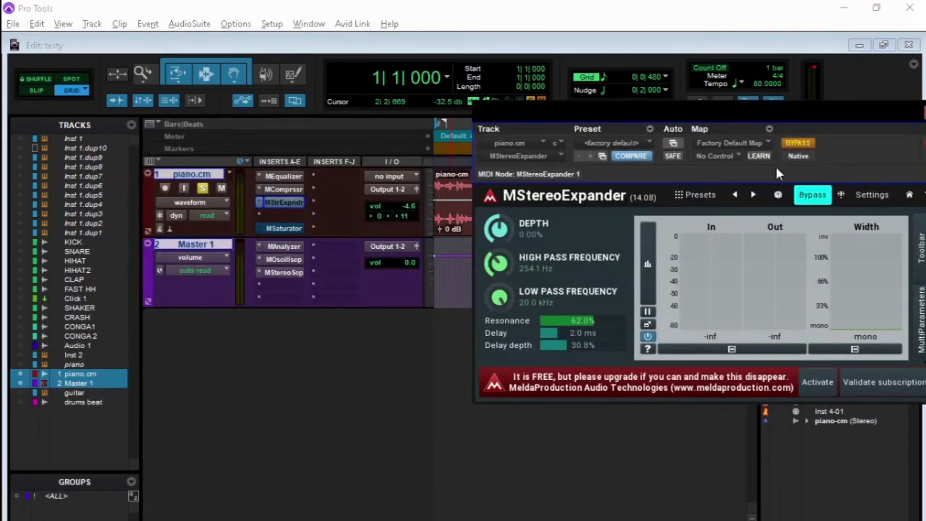
click(807, 149)
click(807, 148)
Open MAnalyzer on the Master 1 track, examine the piano's spectrum during playback, and close the analyzer.
click(284, 247)
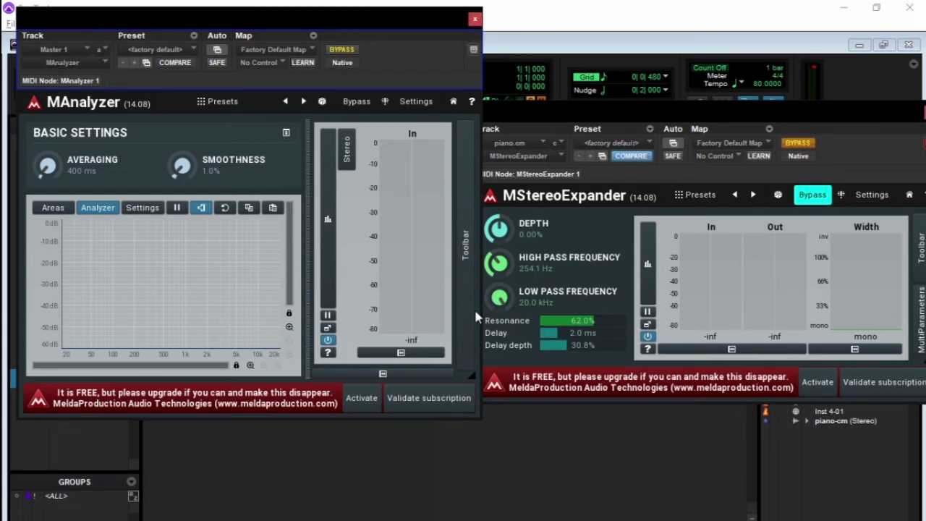
click(396, 468)
key(space)
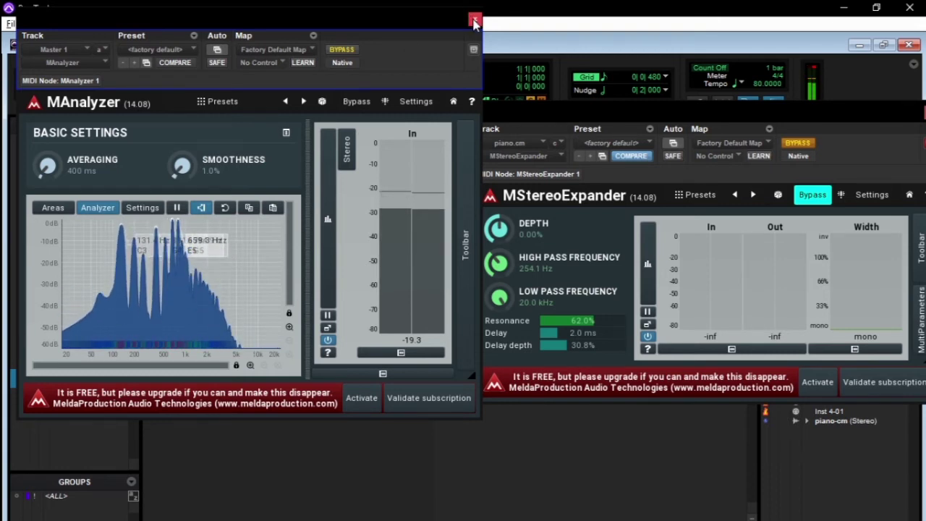
drag(443, 26, 422, 49)
click(454, 52)
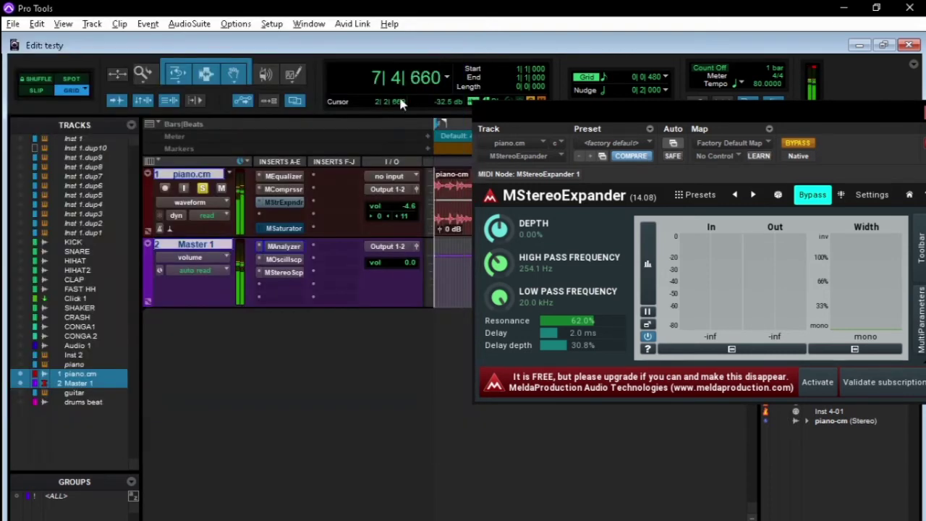
Open MOscilloscope on the Master 1 track and set its detector range to 99.32 Hz minimum and 2051 Hz maximum.
click(289, 260)
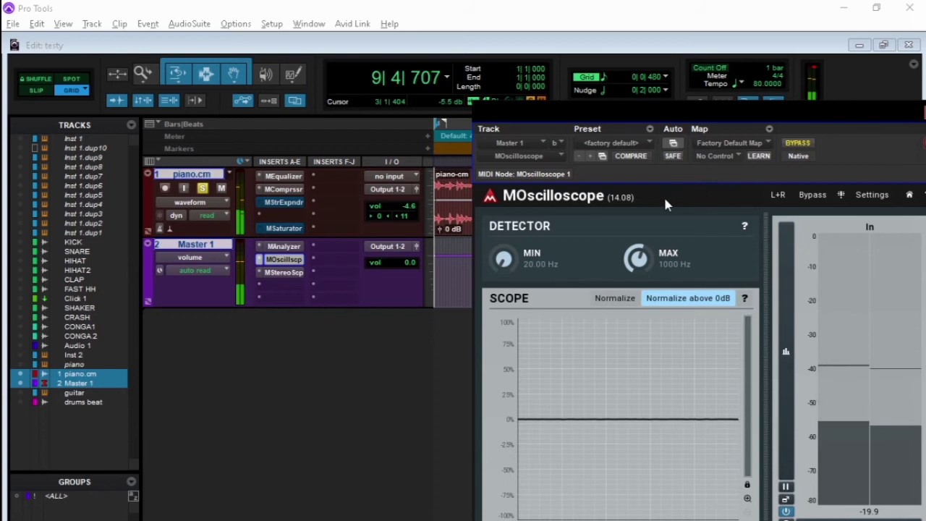
drag(711, 113, 290, 87)
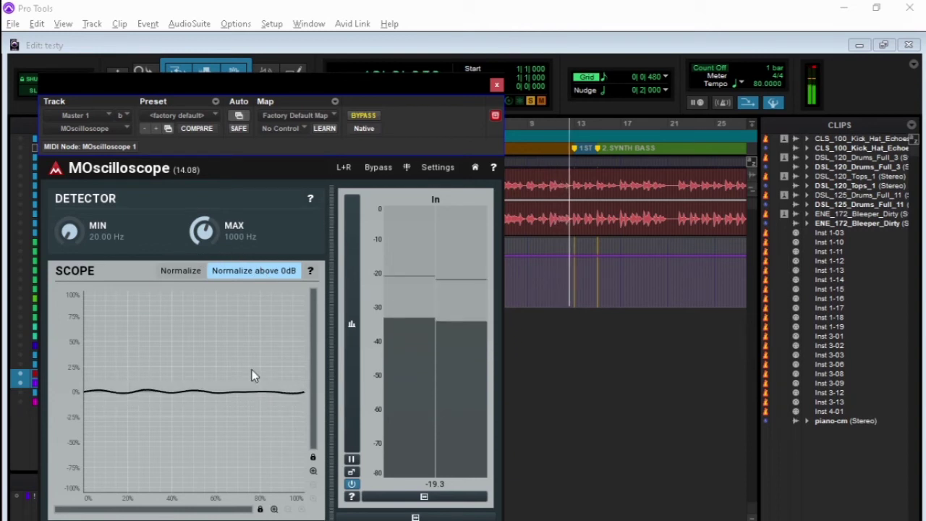
mouse_move(202, 230)
mouse_down()
mouse_move(202, 245)
mouse_move(202, 217)
mouse_up()
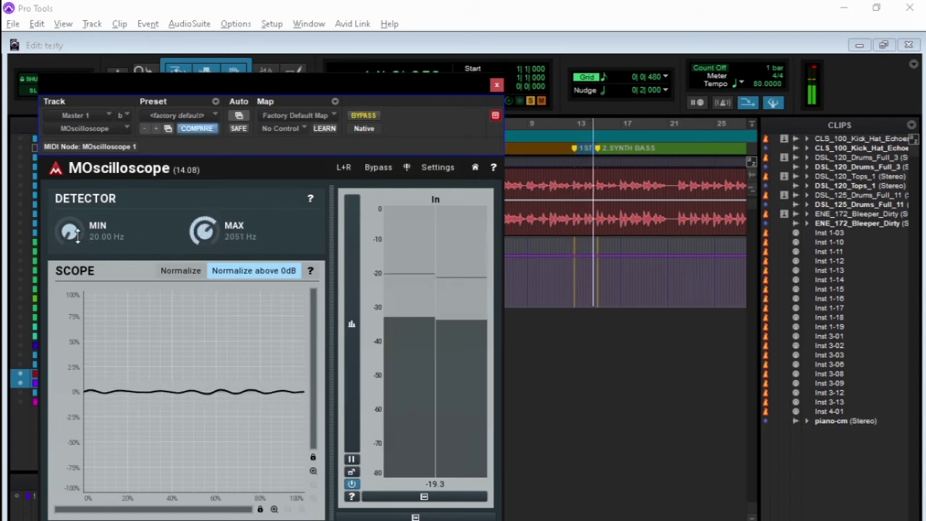
mouse_move(68, 230)
mouse_down()
mouse_move(69, 217)
mouse_move(73, 241)
mouse_up()
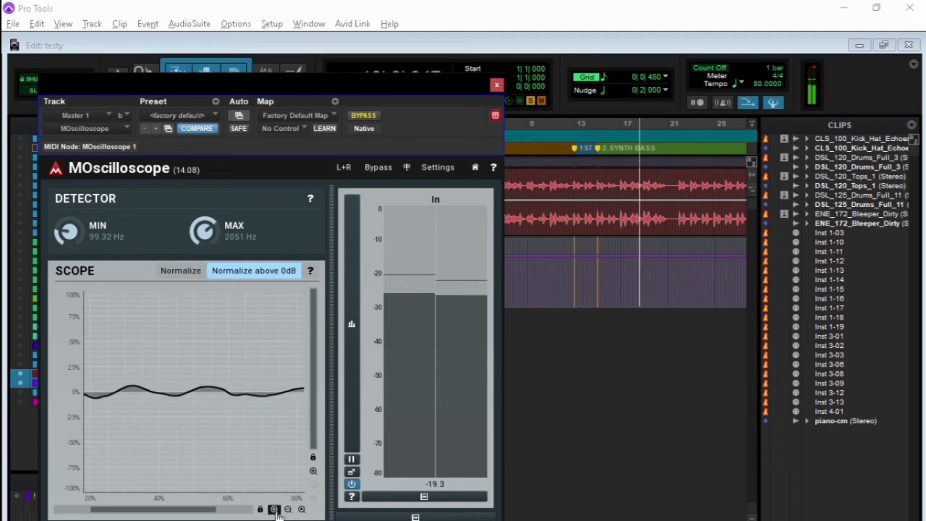
click(288, 509)
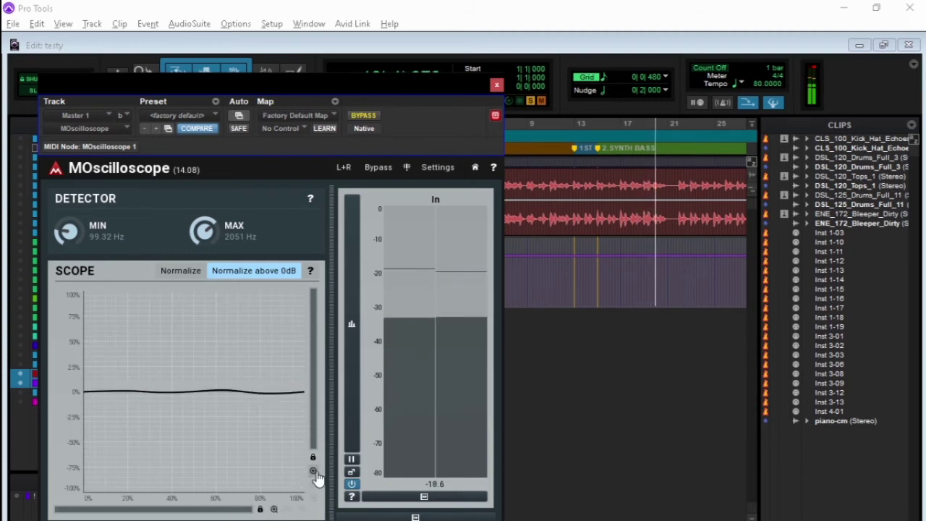
Normalize the MOscilloscope scope and narrow the detector range to 788.9 Hz minimum and 871.0 Hz maximum.
click(187, 281)
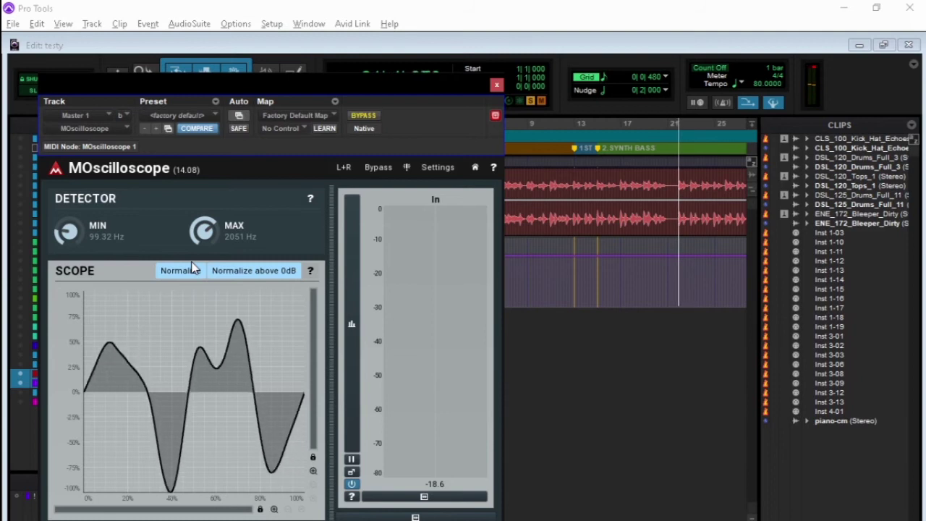
drag(202, 230, 166, 241)
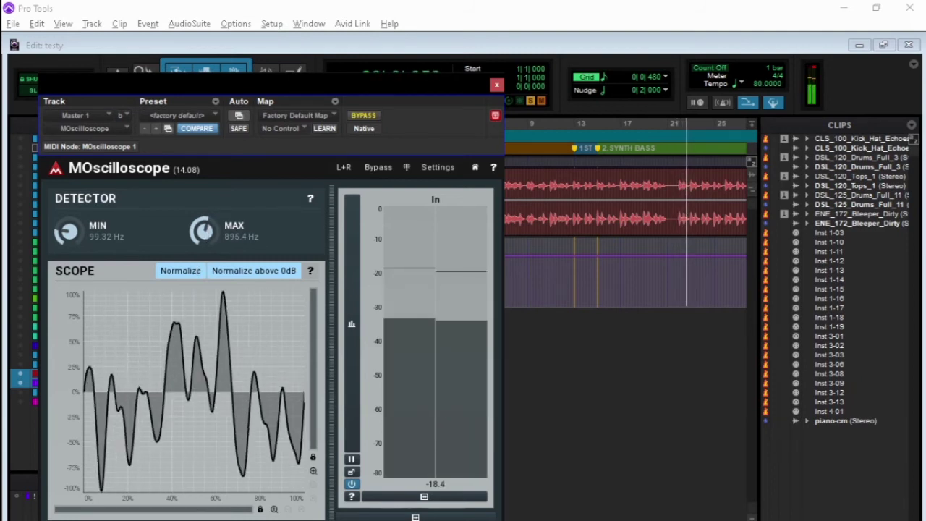
drag(66, 230, 67, 214)
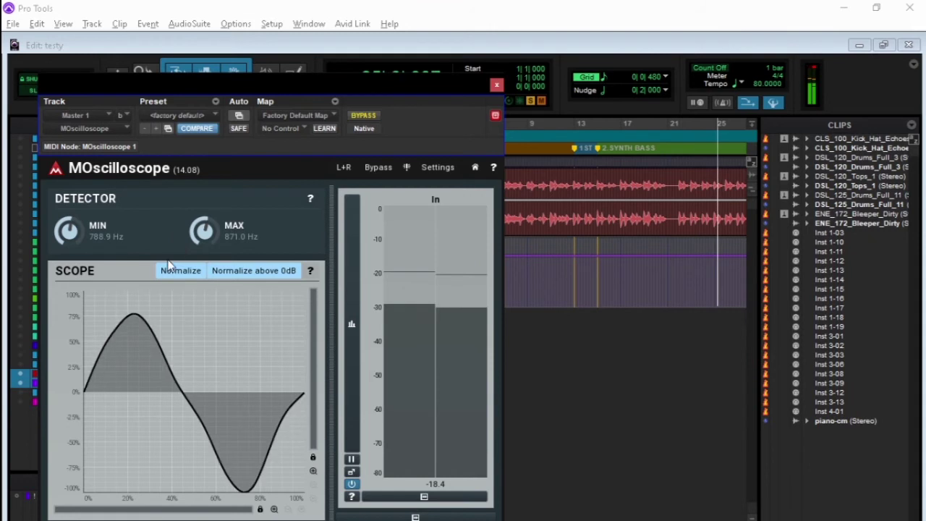
Stop playback and close the MOscilloscope window.
click(579, 375)
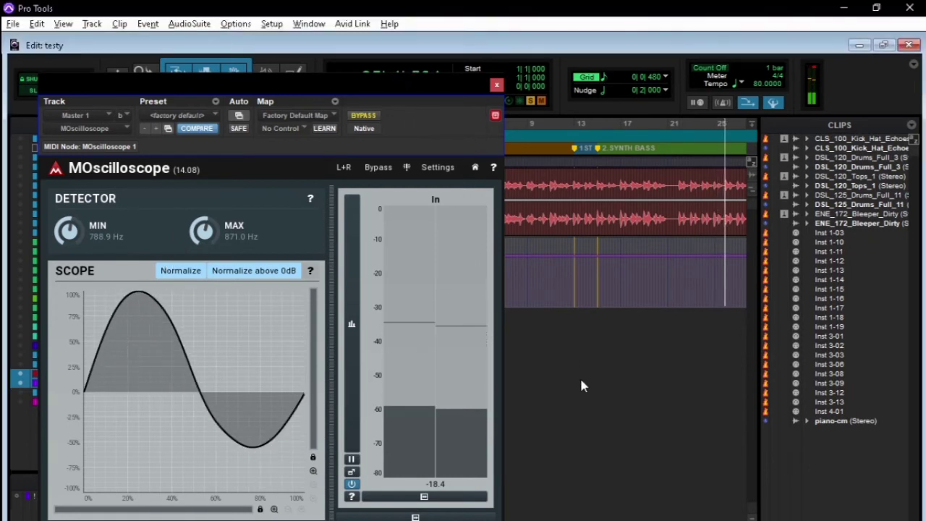
key(space)
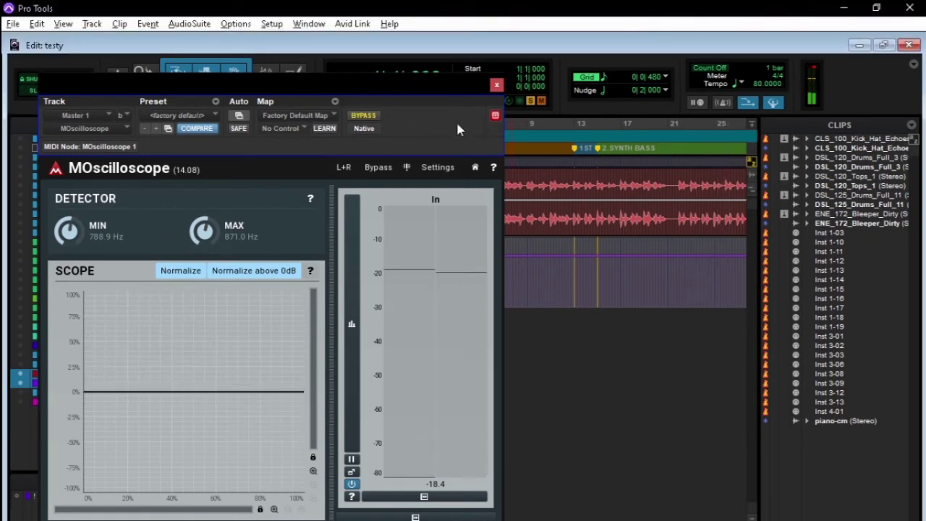
click(496, 85)
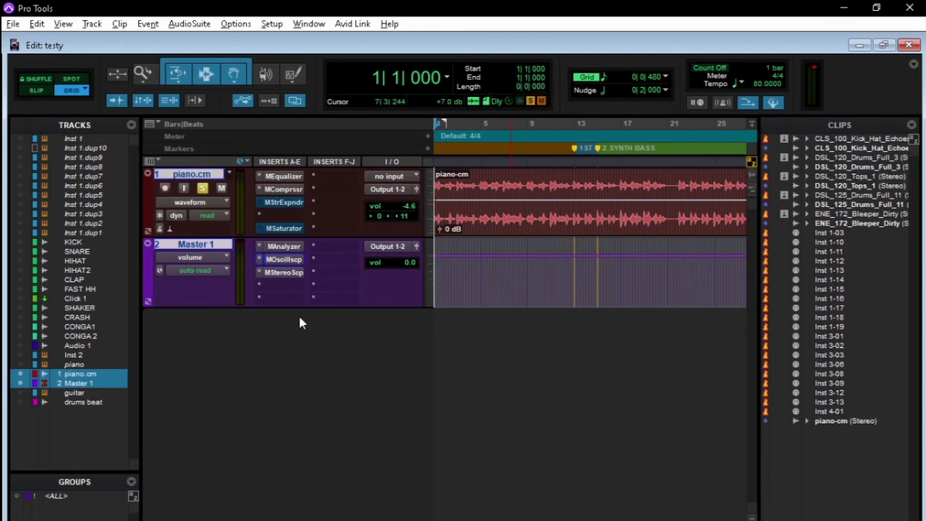
Open MStereoScope on the Master 1 track and play the piano to examine its stereo image and width.
click(293, 276)
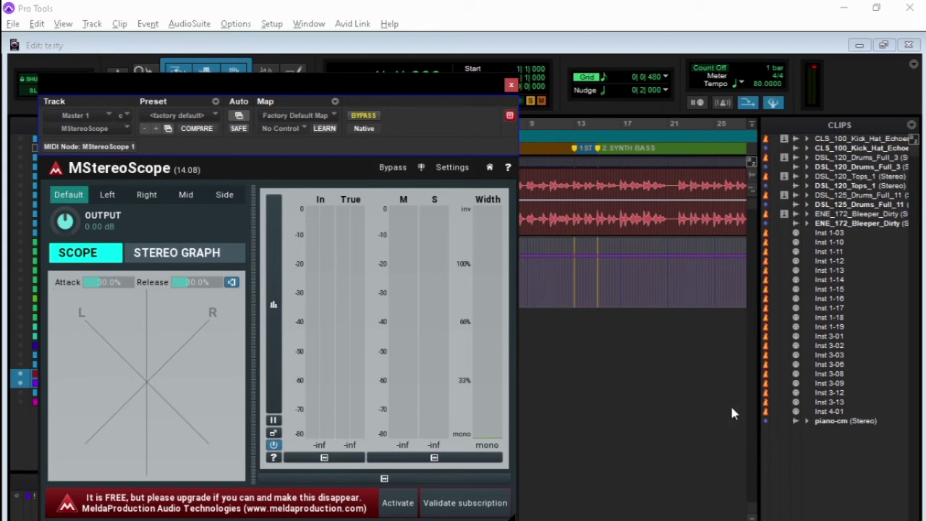
click(640, 410)
key(space)
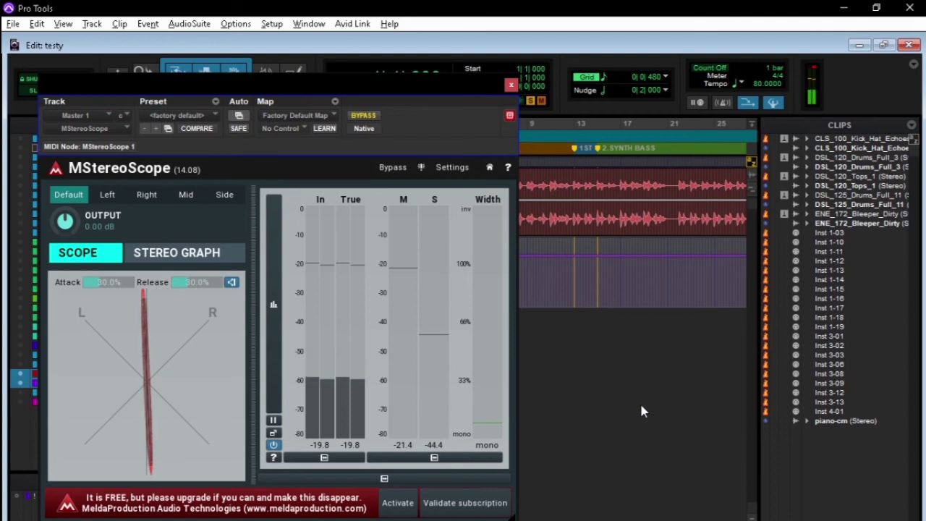
key(space)
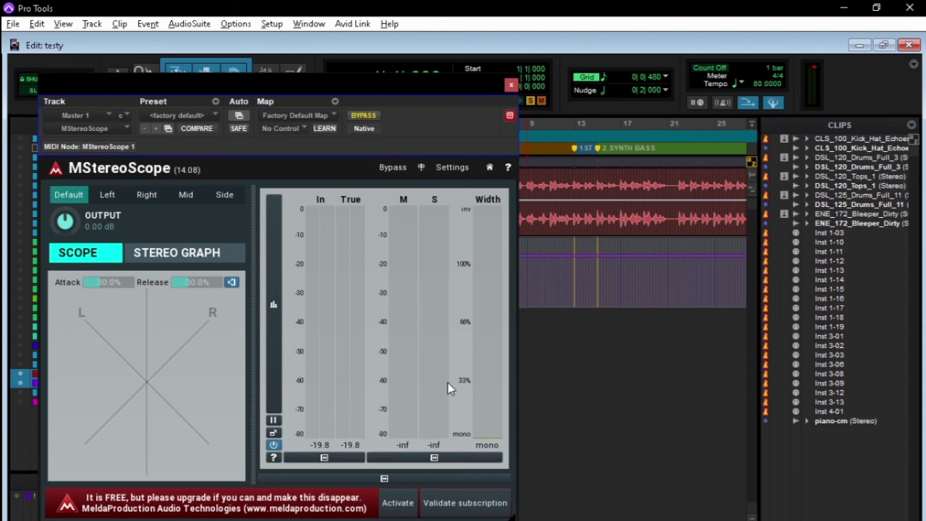
key(space)
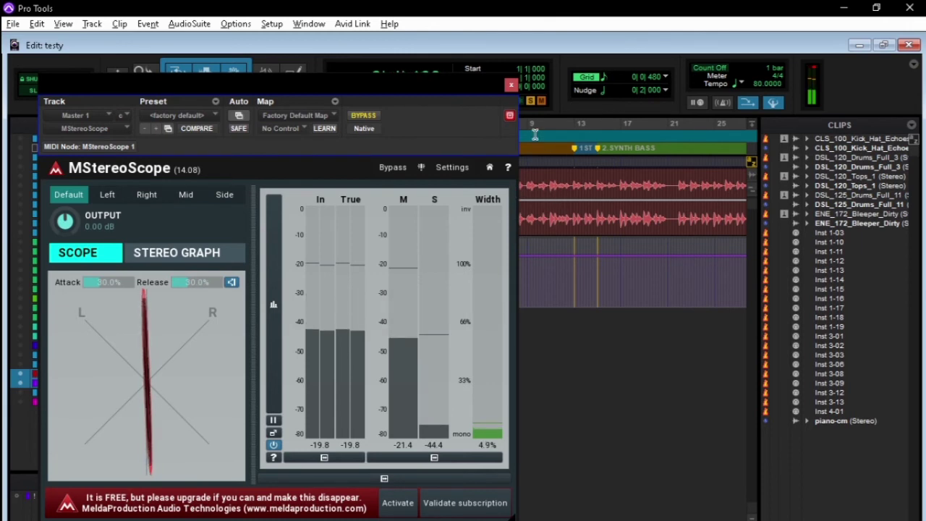
Open MStereoExpander on the piano.cm track and arrange it side by side with MStereoScope.
drag(445, 92, 312, 224)
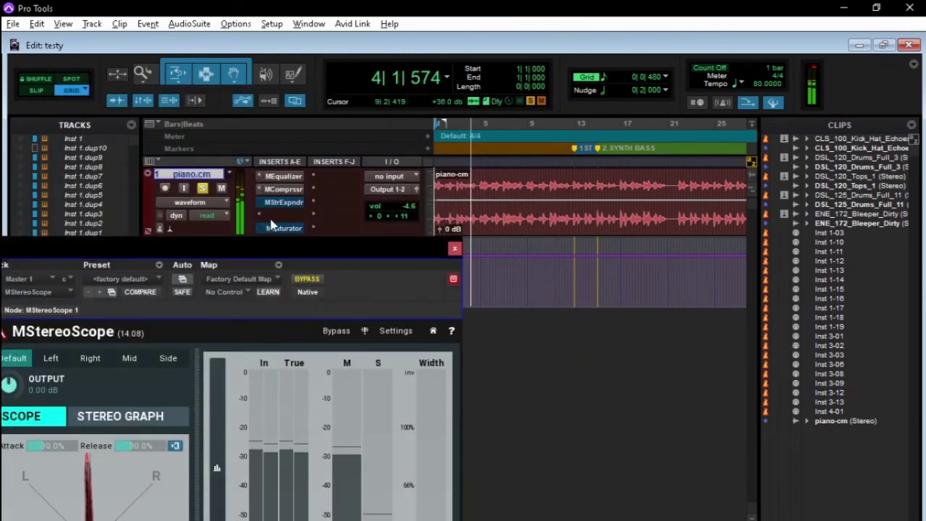
click(283, 228)
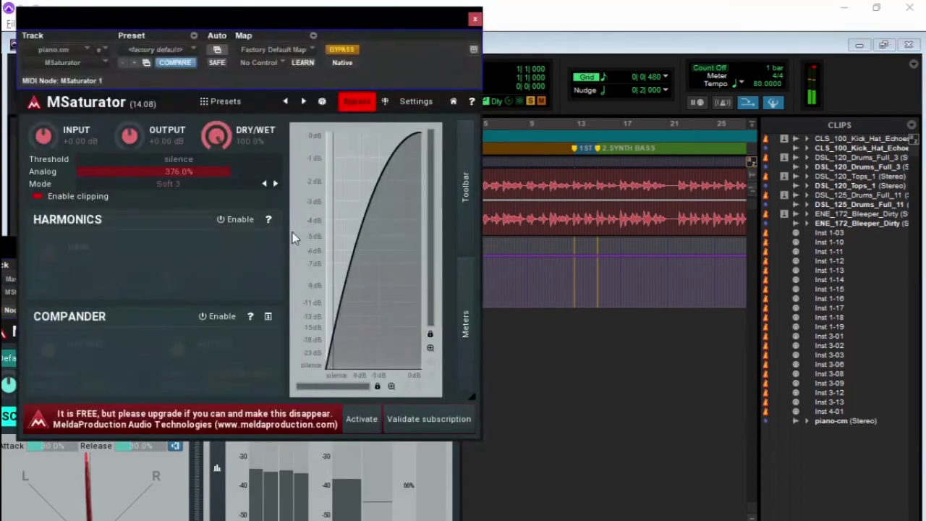
click(474, 18)
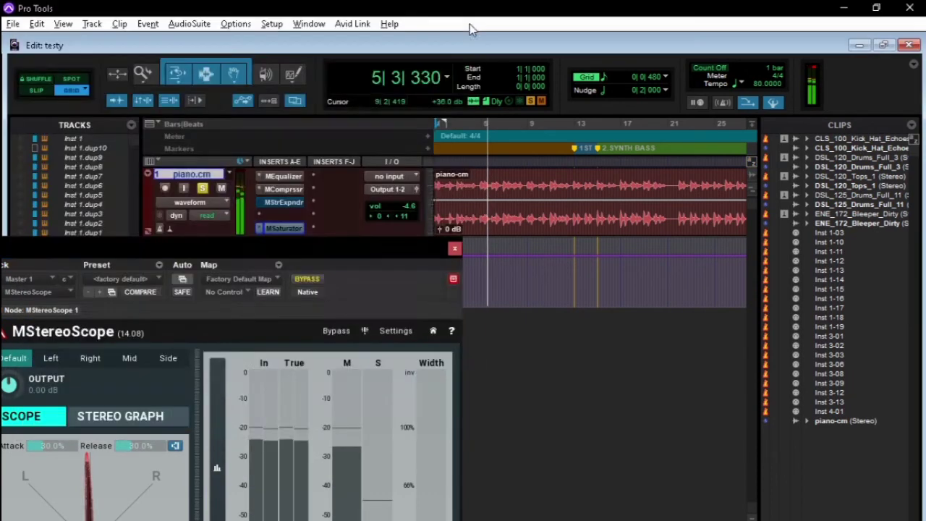
click(284, 204)
drag(309, 18, 767, 40)
drag(366, 249, 364, 53)
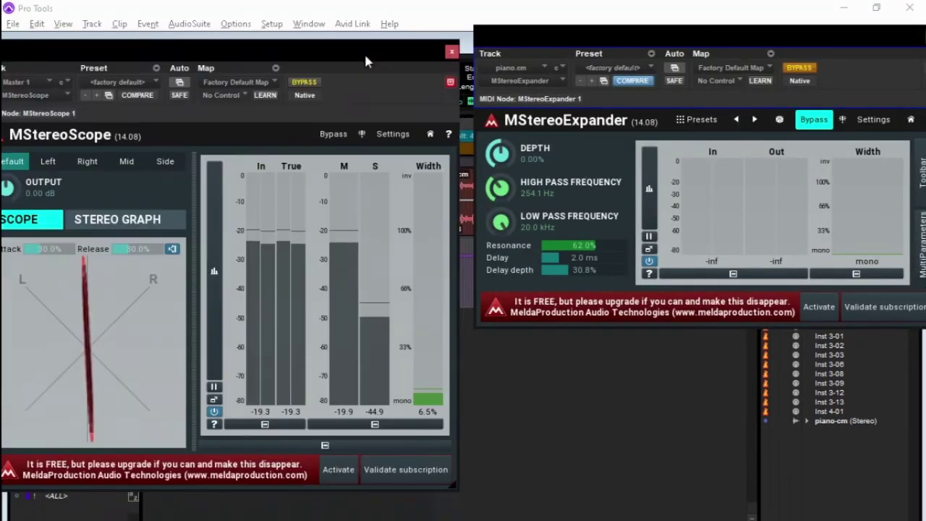
Turn off the MStereoExpander bypass and set its delay to 8.4 ms and delay depth to 0.00%.
click(811, 68)
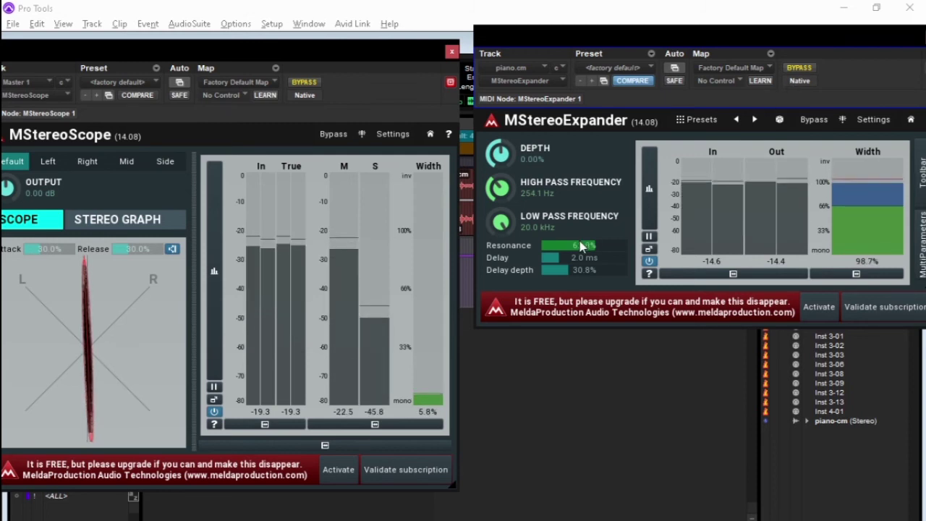
drag(562, 262, 583, 269)
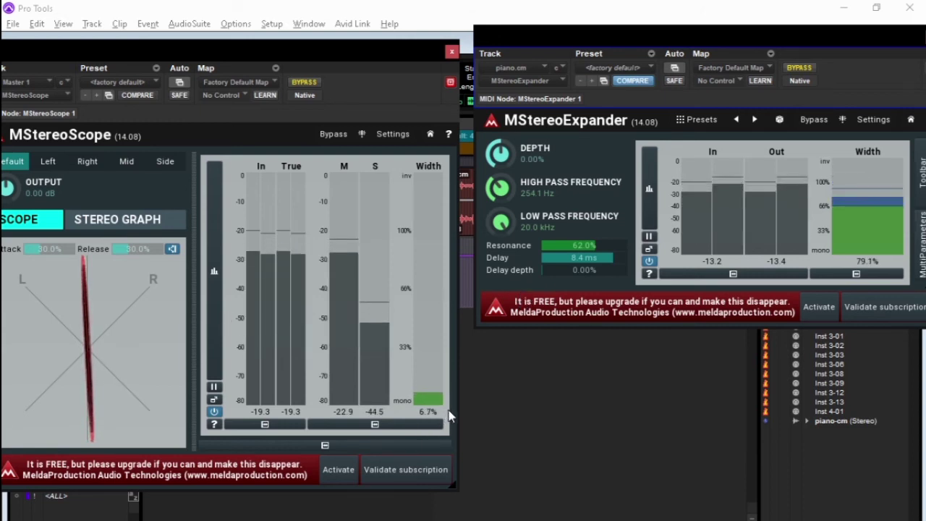
Pan the piano.cm channel's two sides fully left and right in the Mix window, keeping MStereoScope beside MStereoExpander.
click(542, 381)
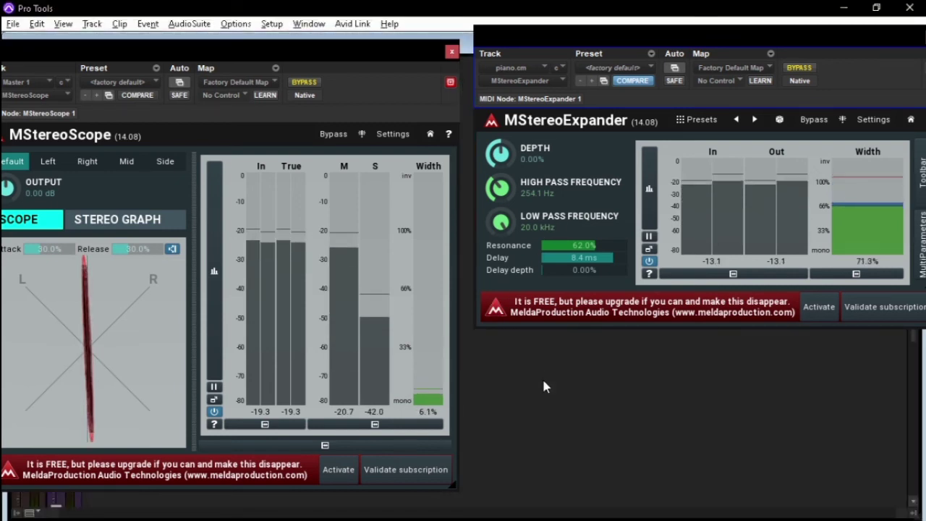
drag(341, 52, 578, 49)
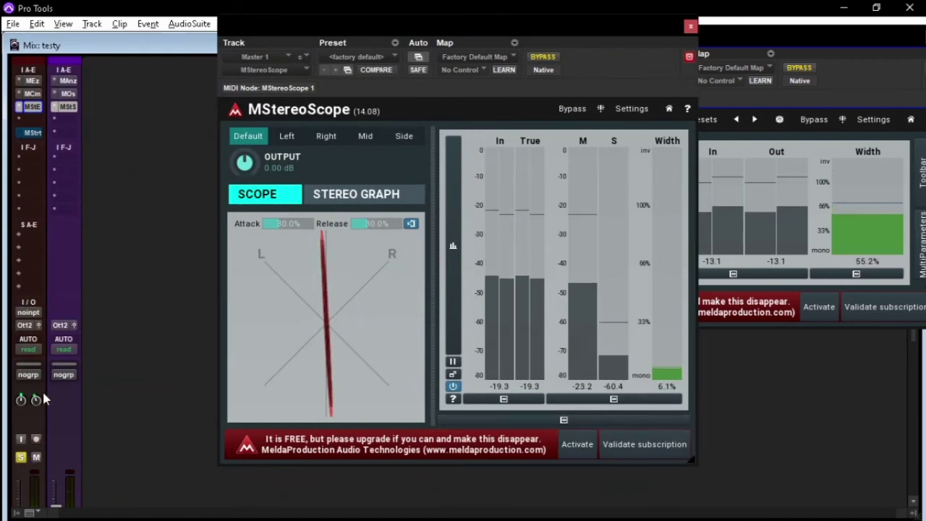
drag(26, 397, 36, 405)
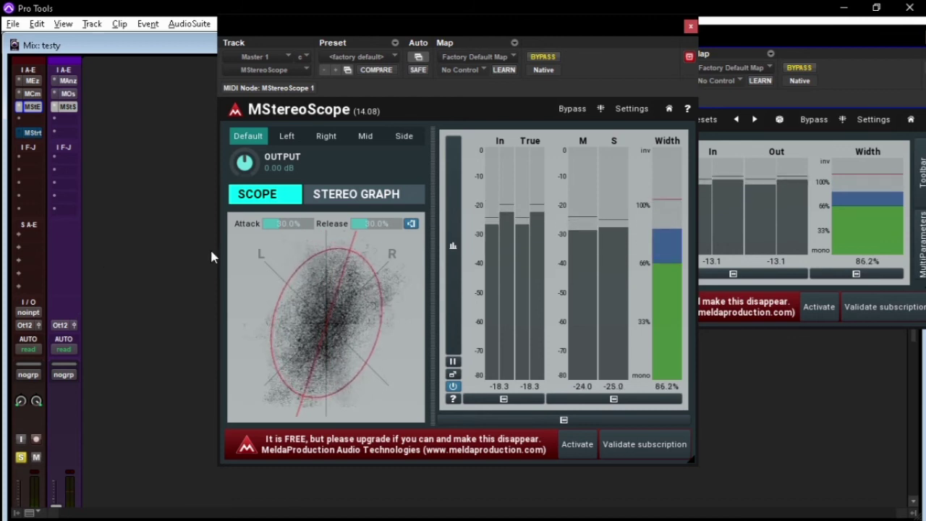
drag(618, 29, 411, 35)
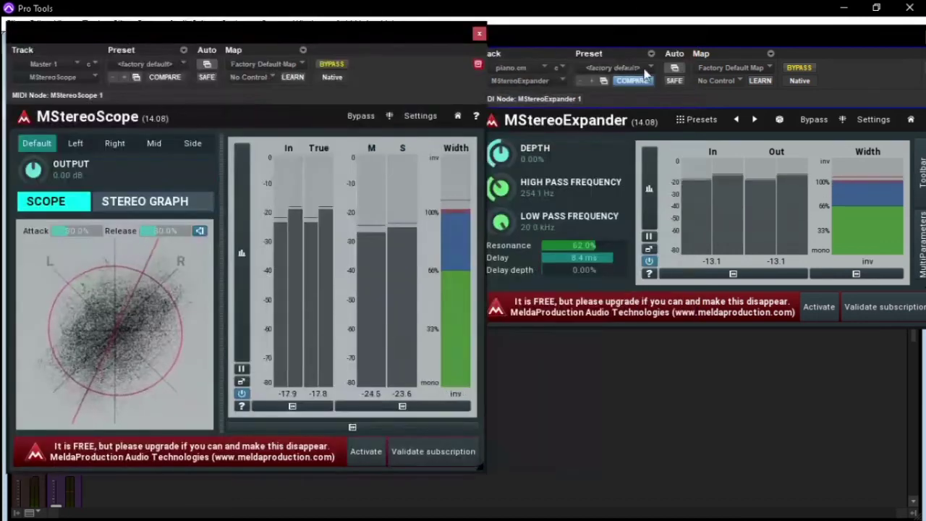
Compare the piano with MStereoExpander active and bypassed, leave the effect bypassed and close its window.
click(808, 68)
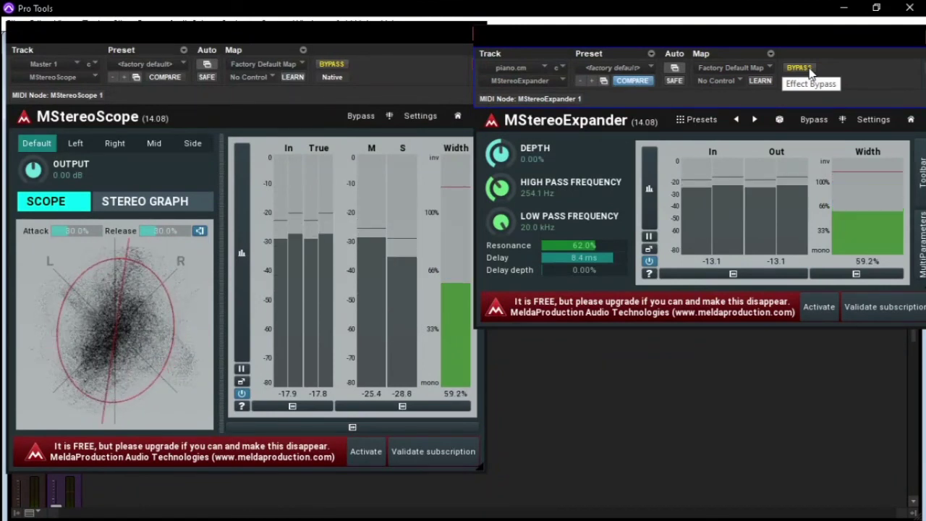
click(809, 68)
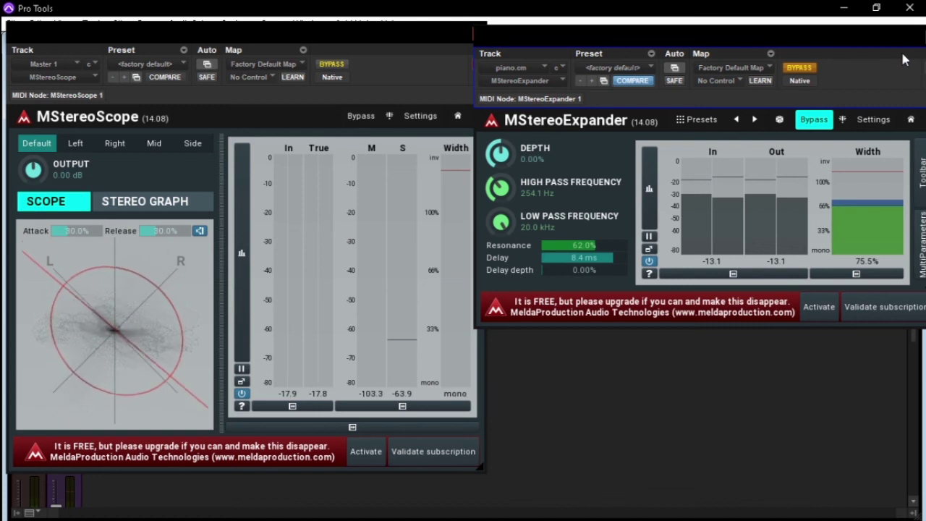
drag(870, 48, 797, 78)
click(858, 76)
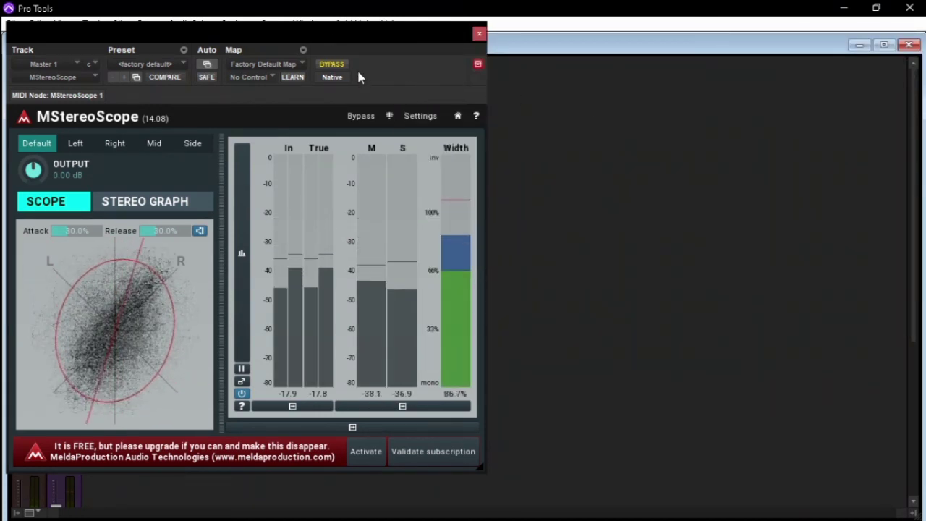
Vary the piano.cm channel's panning, ending at 19 left and 100 right, while watching MStereoScope, and close the scope.
drag(359, 39, 676, 52)
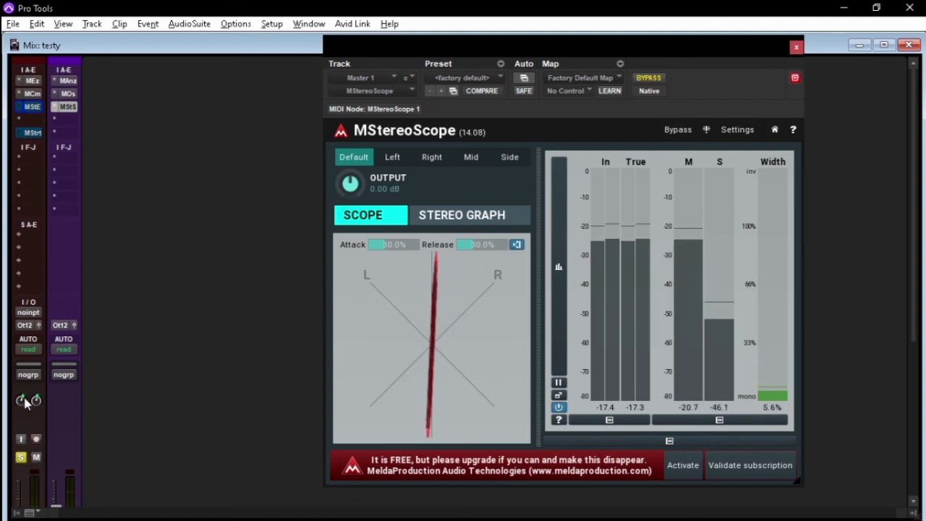
drag(21, 397, 22, 403)
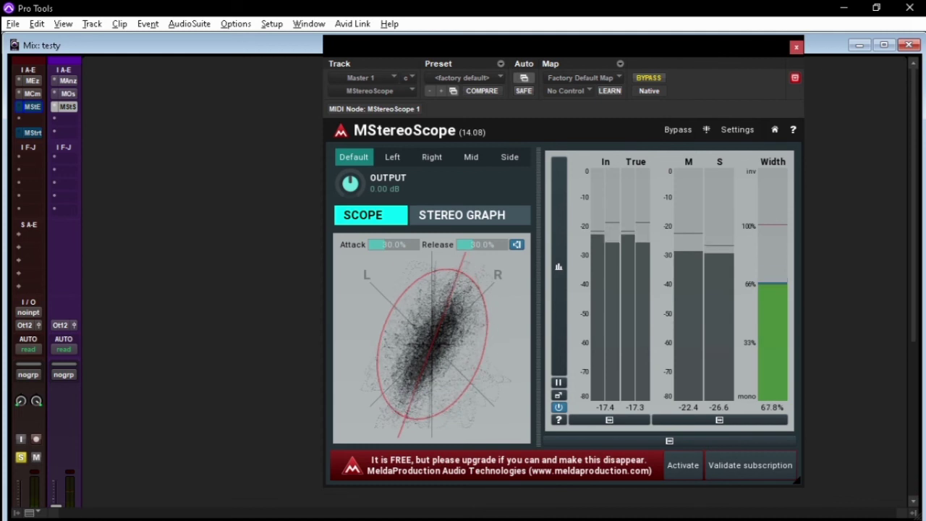
click(796, 47)
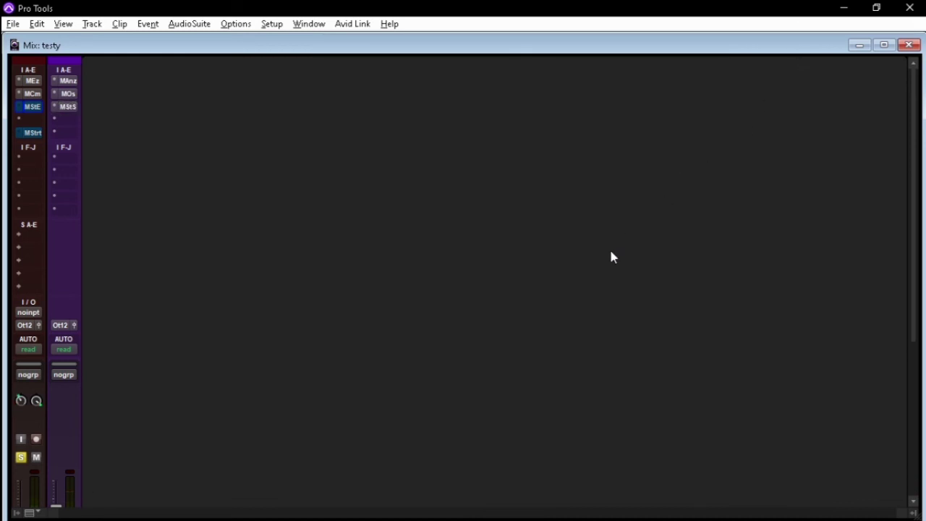
Switch to the Edit window and open MSaturator on the piano.cm track, placed clear of the track inserts.
key(ctrl+equal)
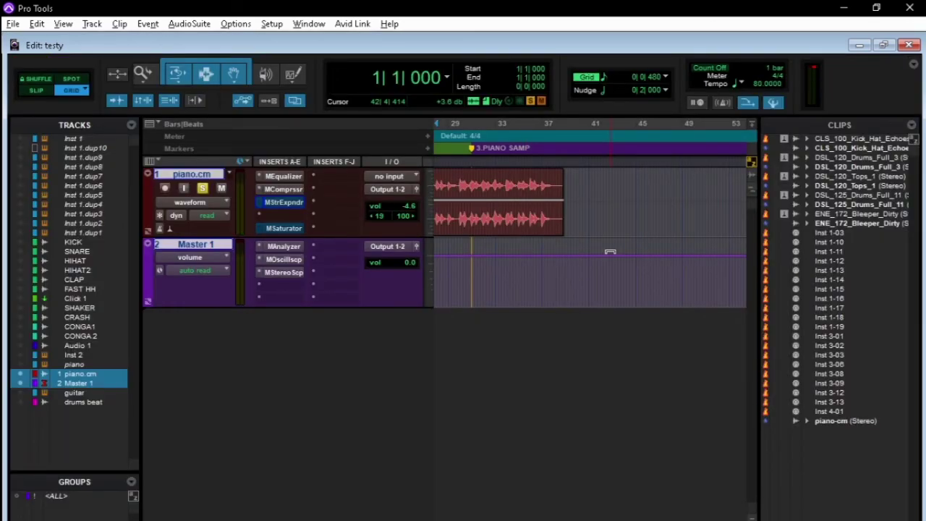
click(297, 229)
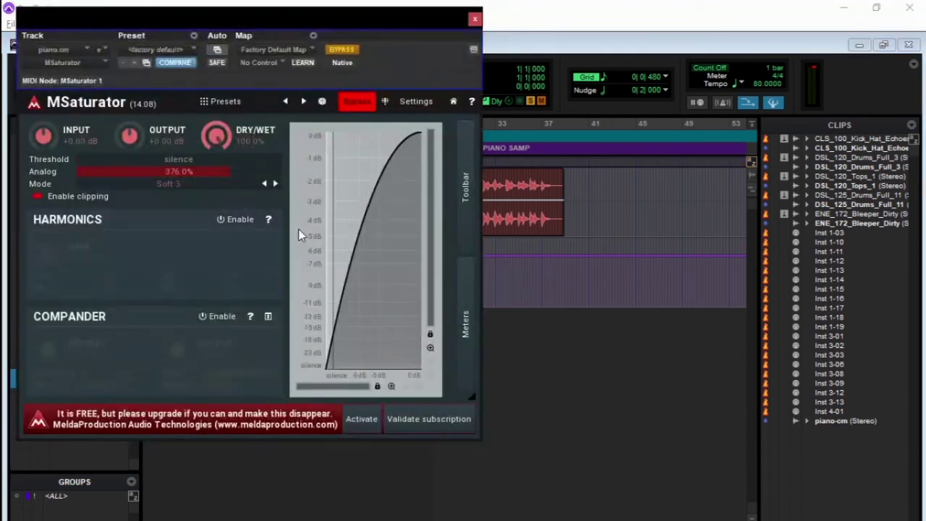
drag(390, 26, 745, 137)
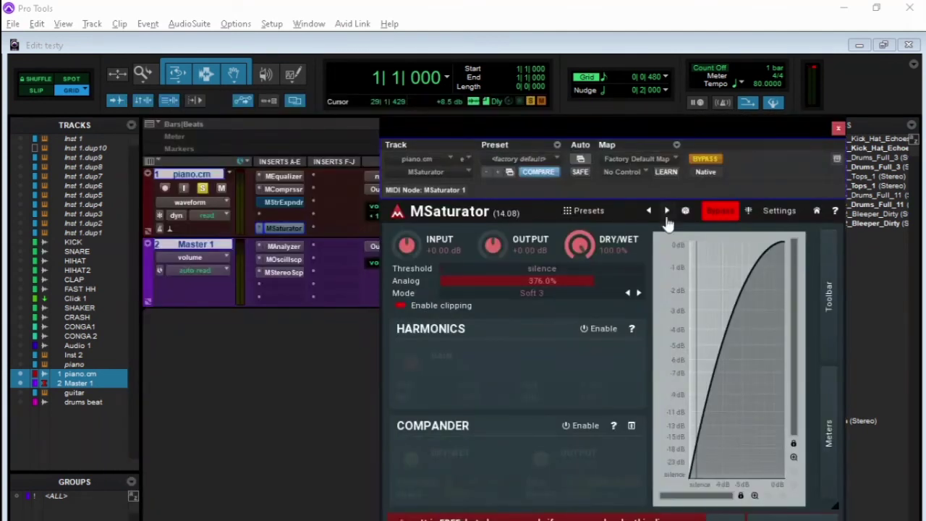
Set MSaturator's analog amount to 150% and its mode to Clip 3.
drag(571, 281, 571, 278)
click(638, 292)
click(638, 293)
click(639, 293)
click(639, 294)
Play the piano to compare its sound with MSaturator active and bypassed, leave it bypassed, and close the plug-in.
click(705, 160)
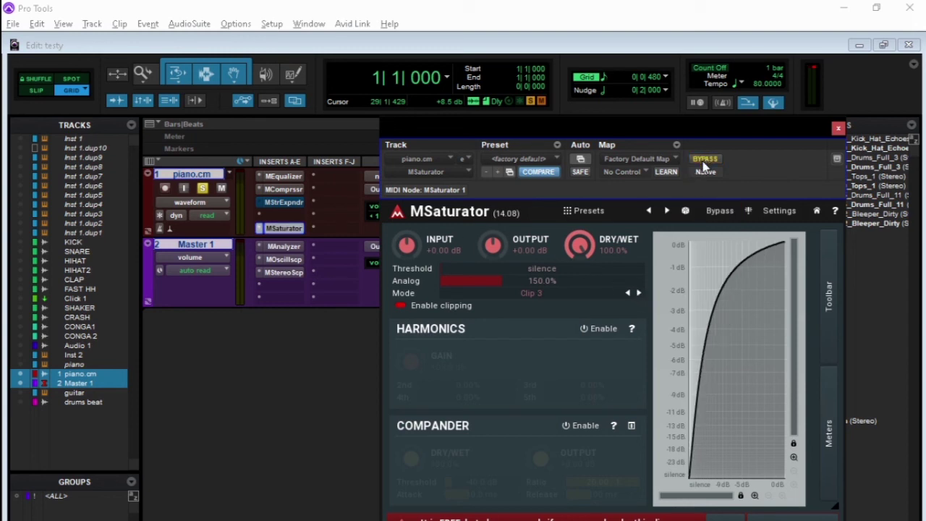
click(706, 161)
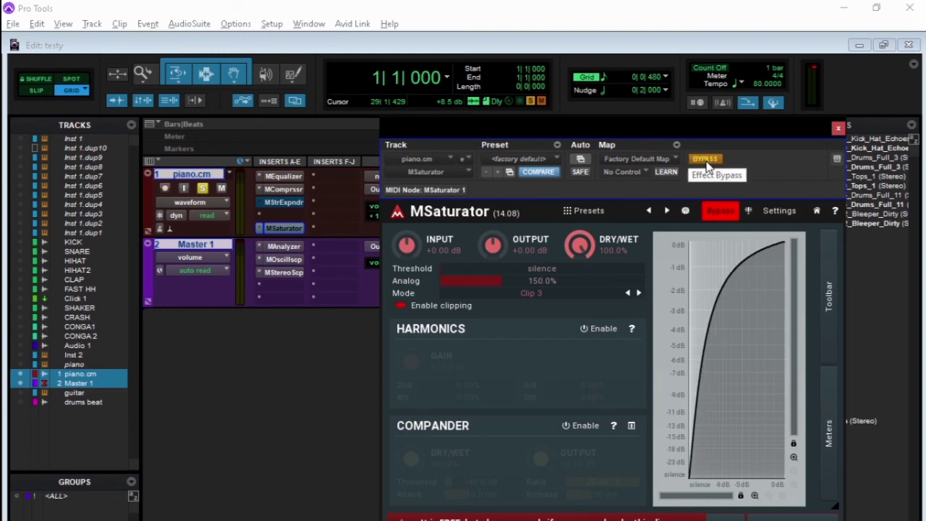
click(299, 376)
key(space)
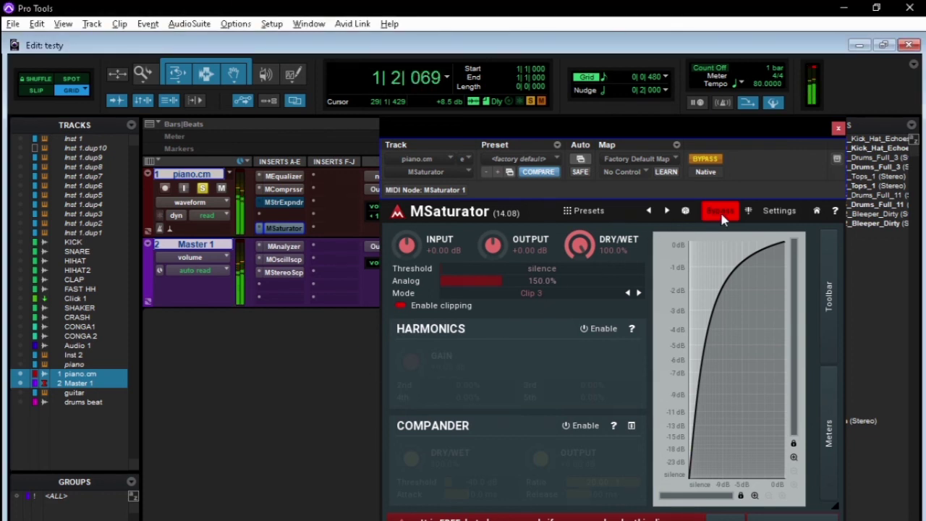
click(712, 160)
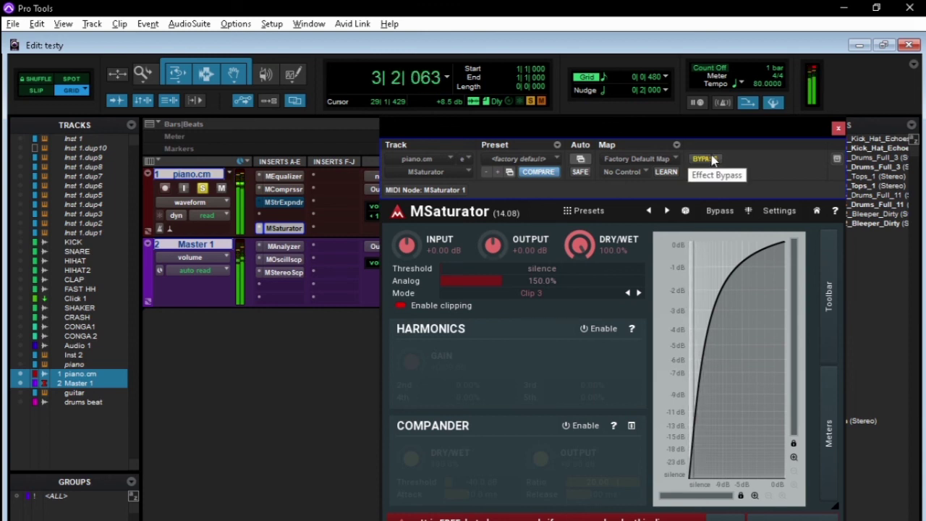
click(711, 160)
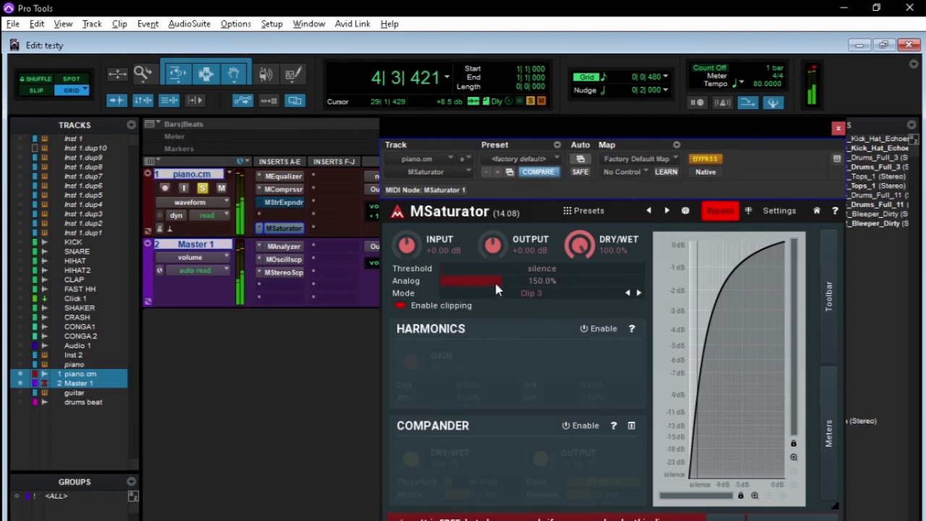
key(space)
click(838, 129)
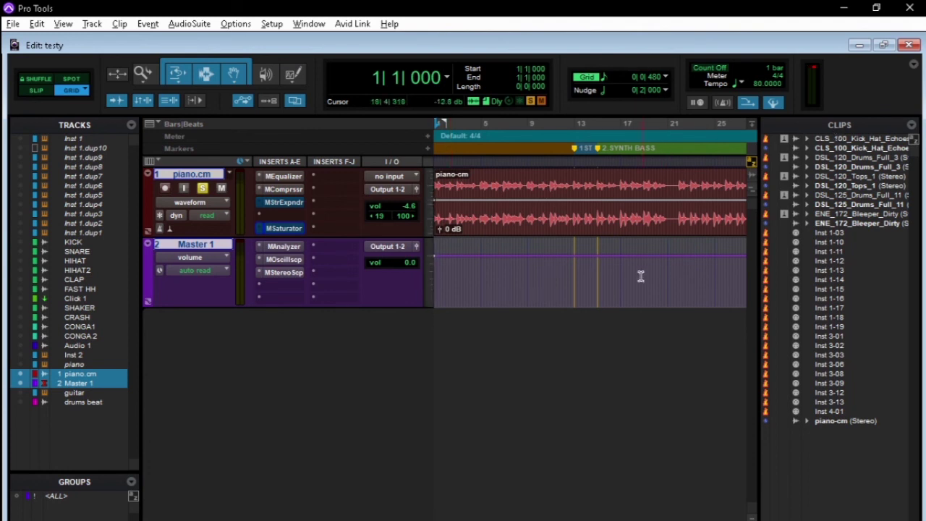
Open MAnalyzer, MOscilloscope and MStereoScope together from the Master 1 track's inserts, spreading their windows apart.
click(289, 248)
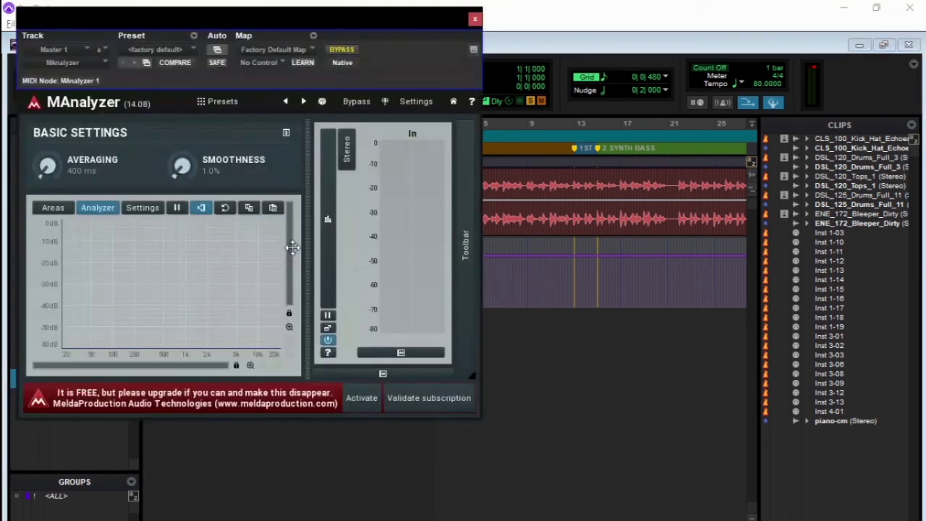
drag(367, 33, 865, 16)
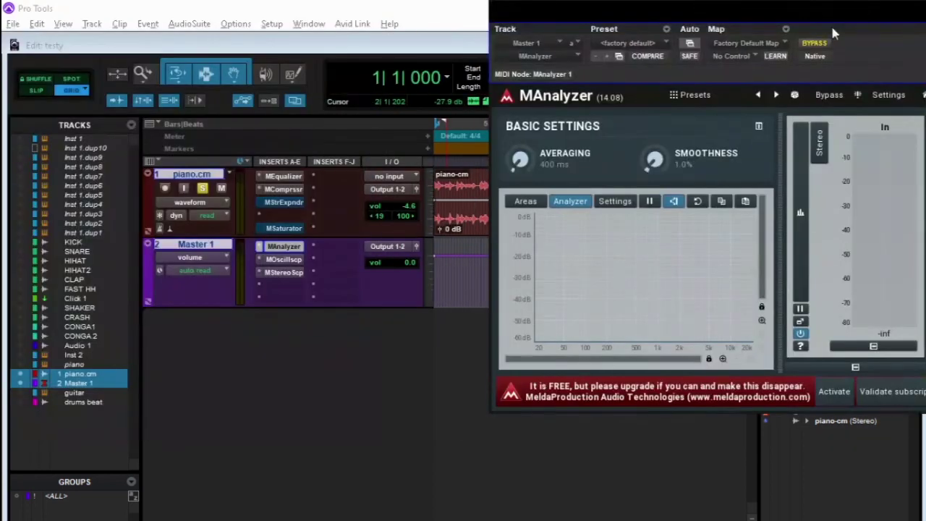
click(292, 259)
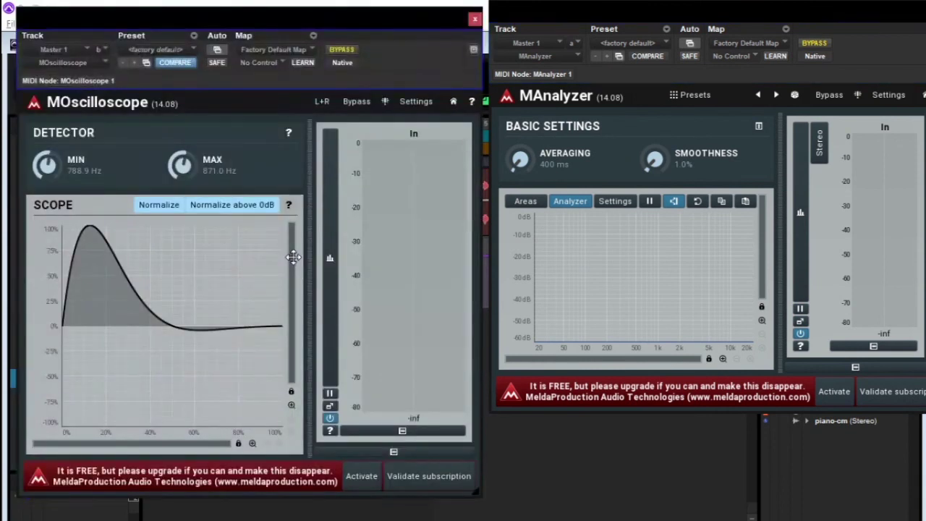
drag(368, 25, 378, 306)
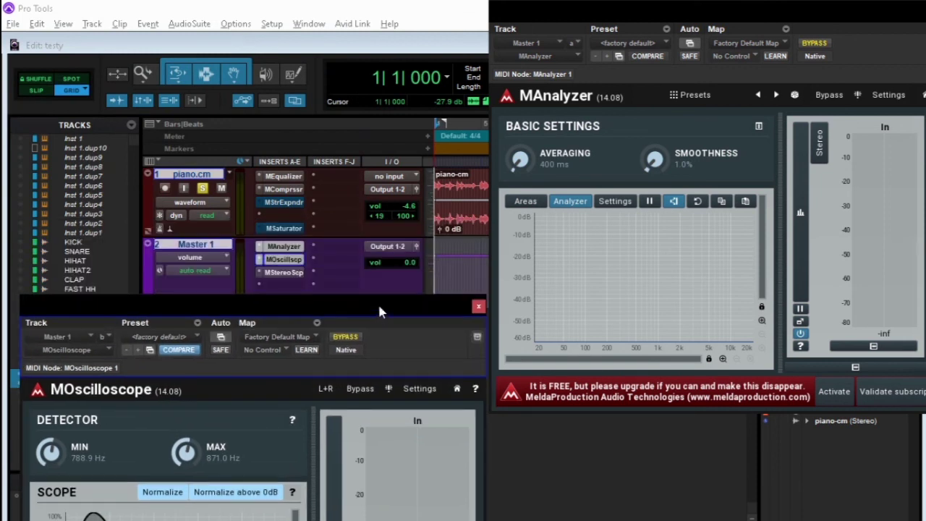
click(297, 278)
click(297, 275)
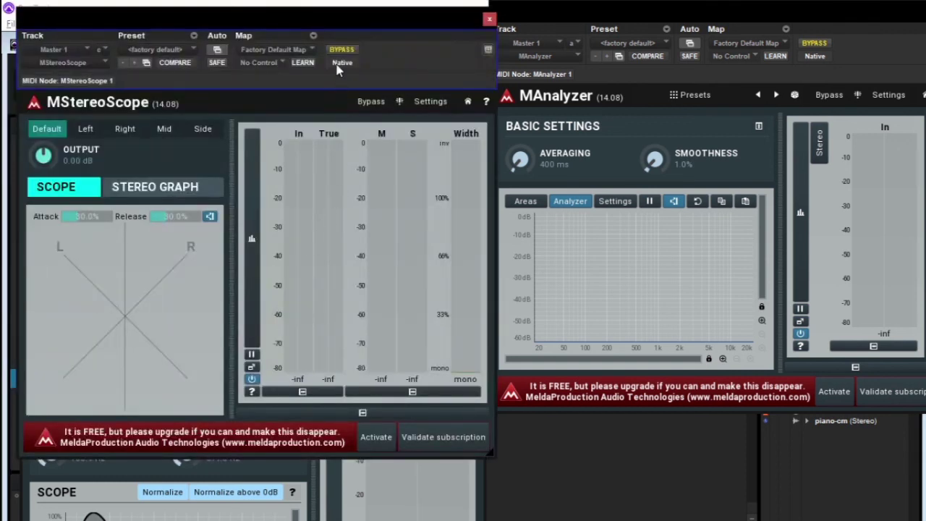
Bring MOscilloscope in front, place it between MStereoScope and MAnalyzer, and try to resize the plug-in window.
click(479, 479)
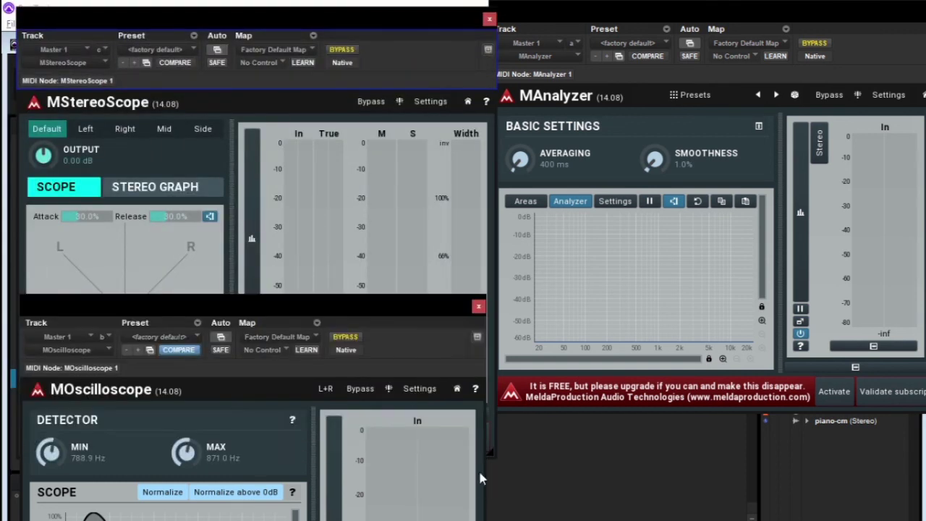
drag(430, 309, 649, 248)
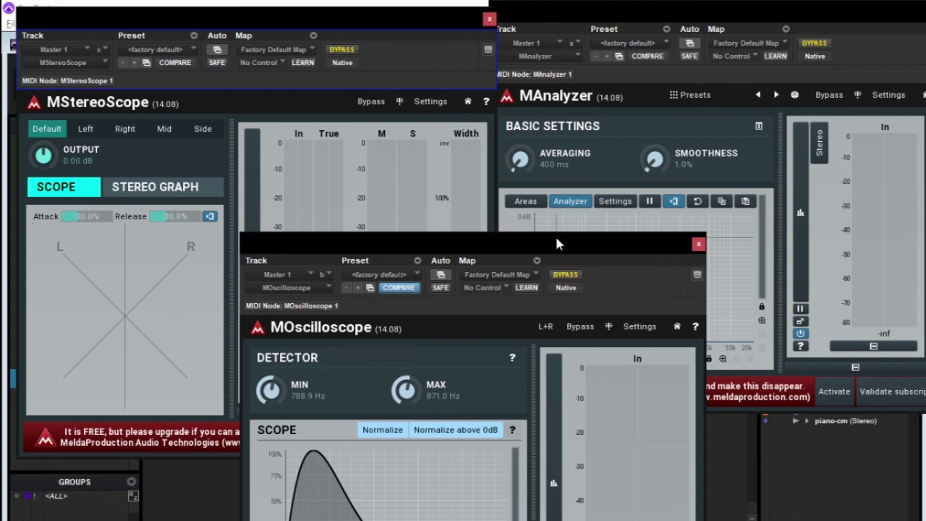
drag(554, 235, 462, 53)
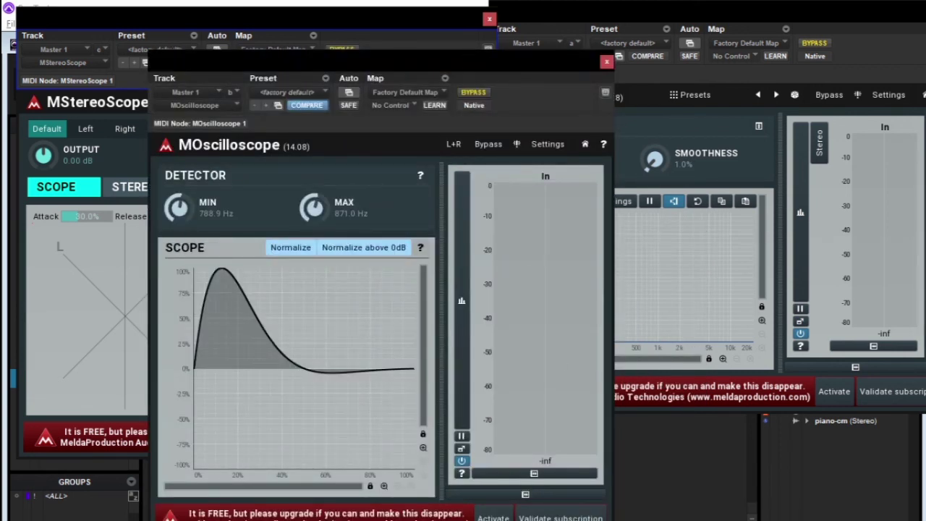
click(634, 518)
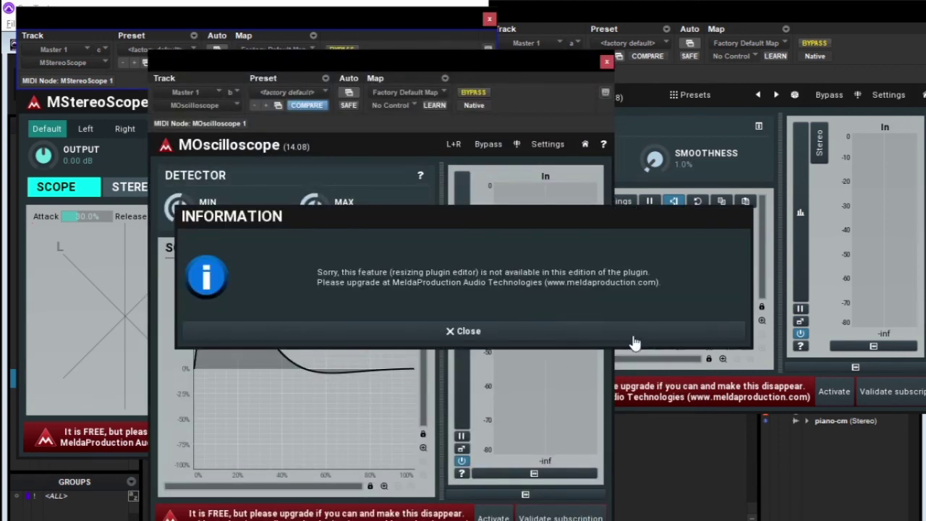
click(515, 331)
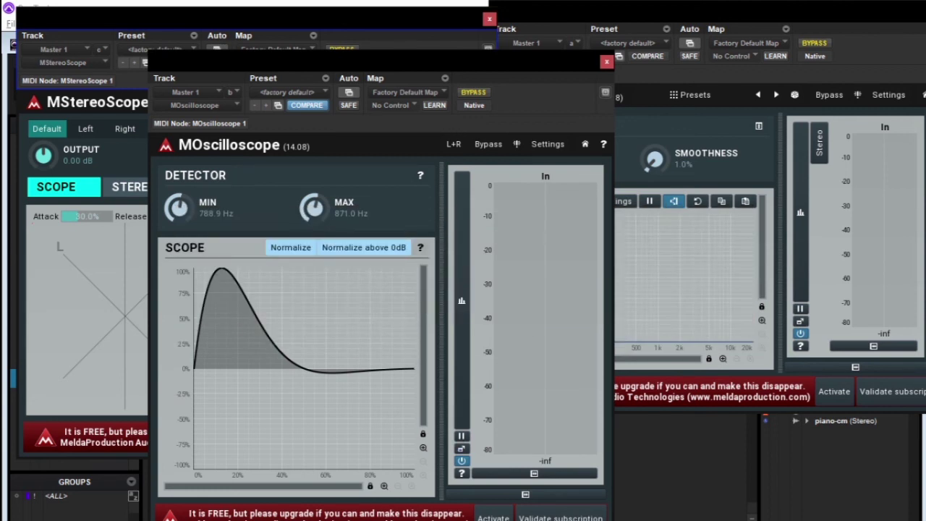
mouse_move(461, 520)
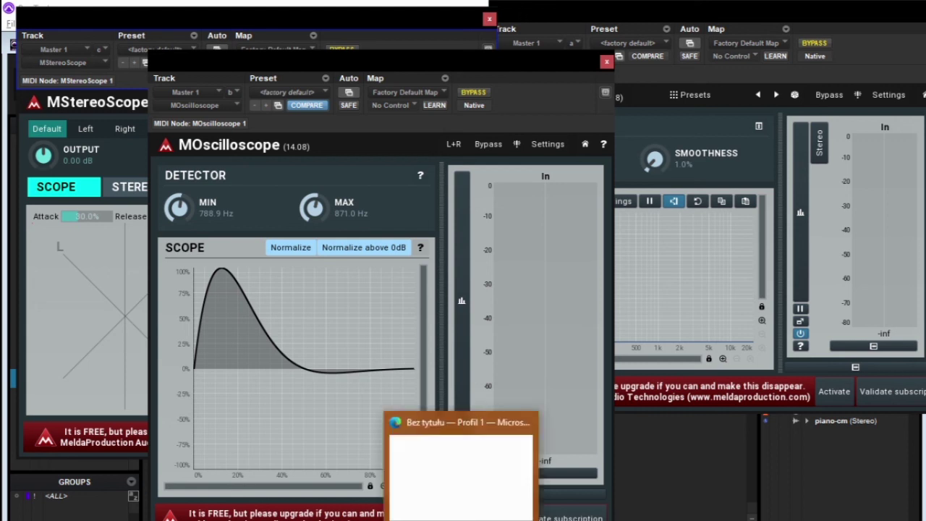
click(526, 425)
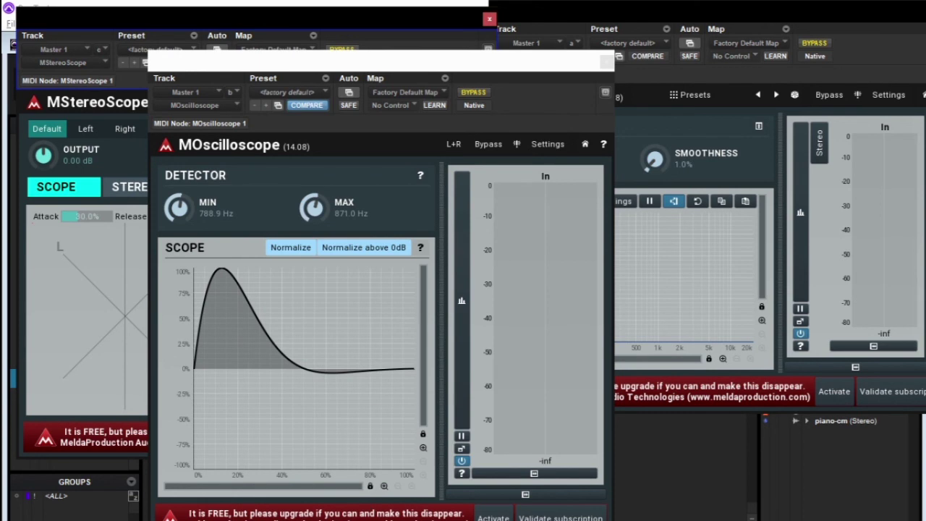
click(382, 444)
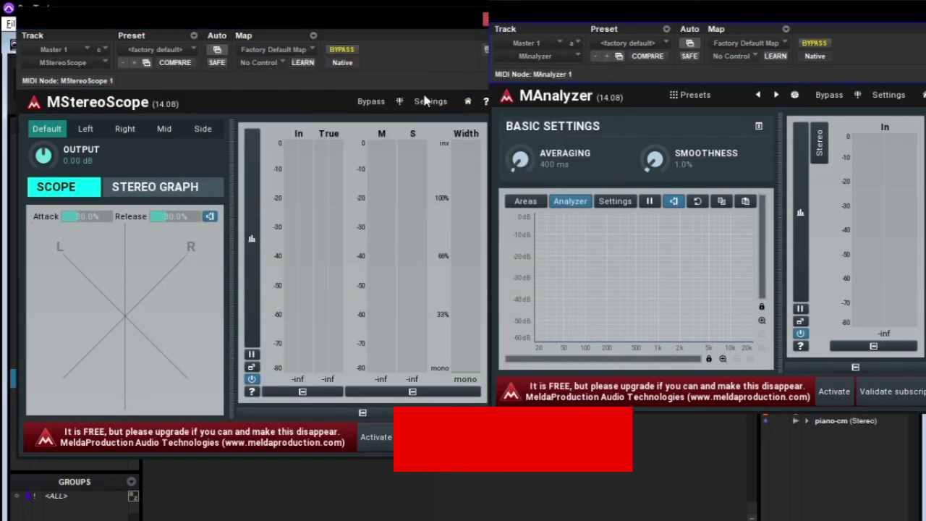